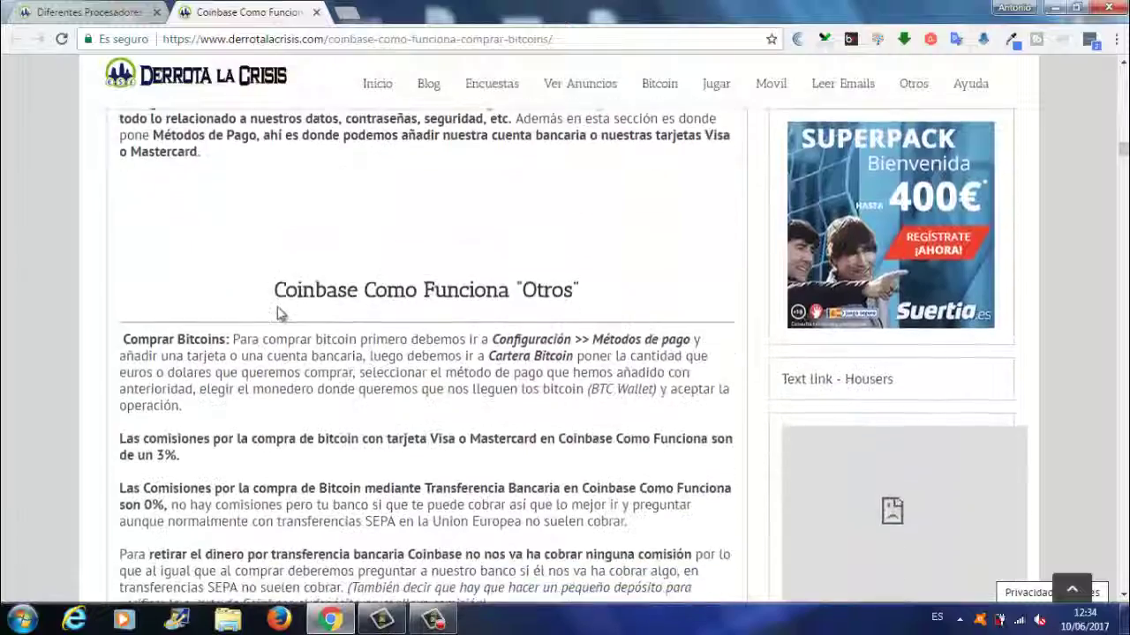
Open Coinbase through the article's "Pinchado Aquí" registration link and display its account sign-up form.
scroll(279, 315, up, 10)
scroll(279, 316, up, 15)
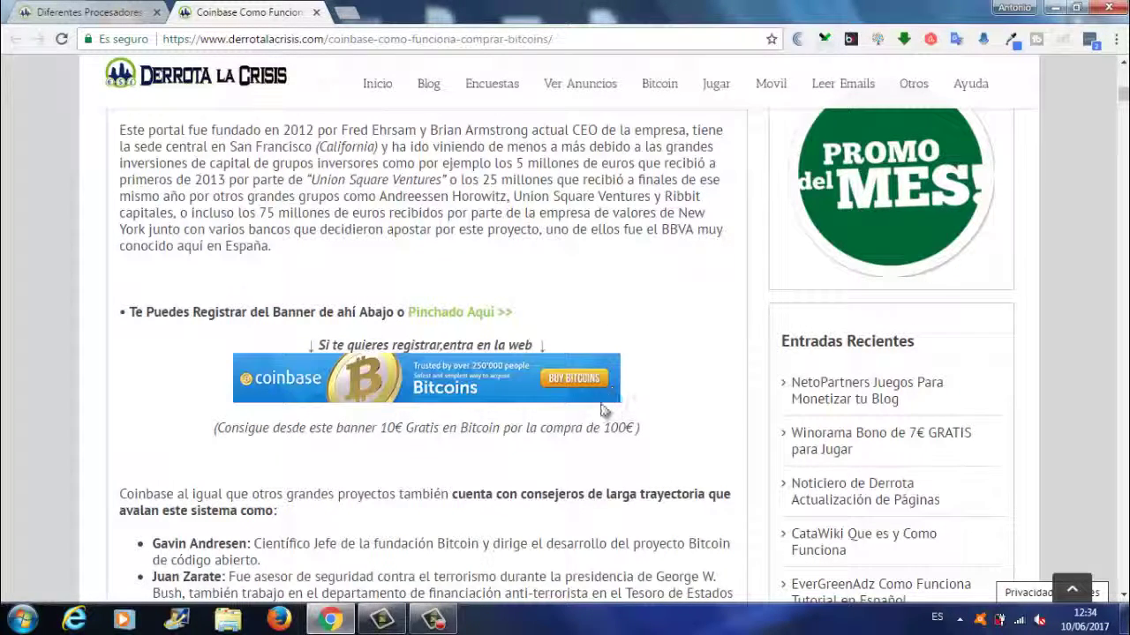
click(547, 381)
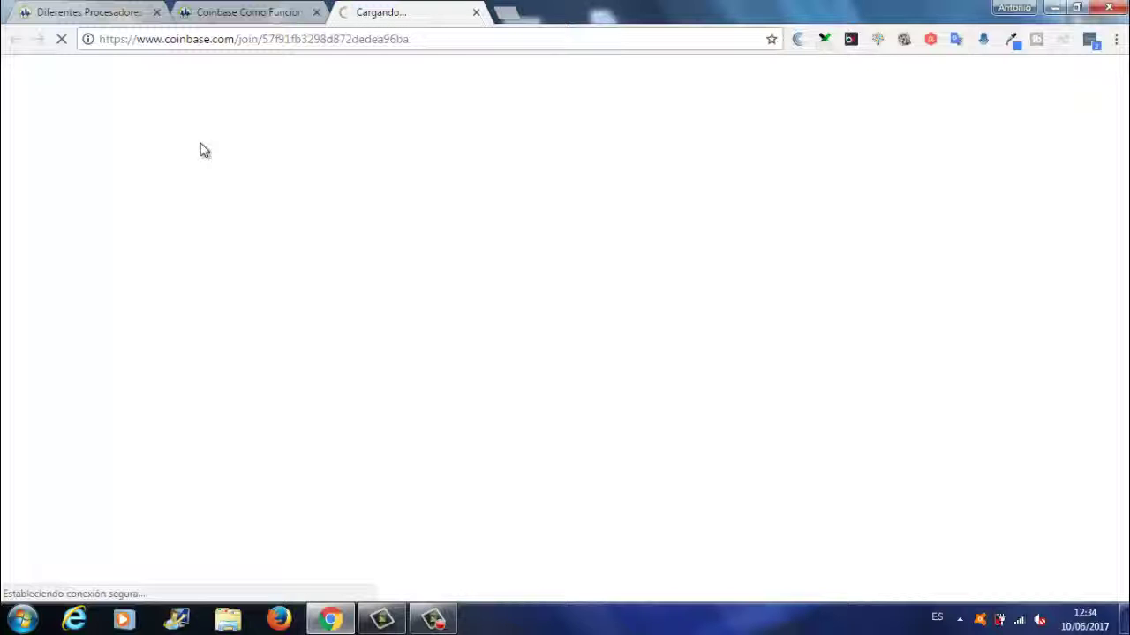
click(476, 13)
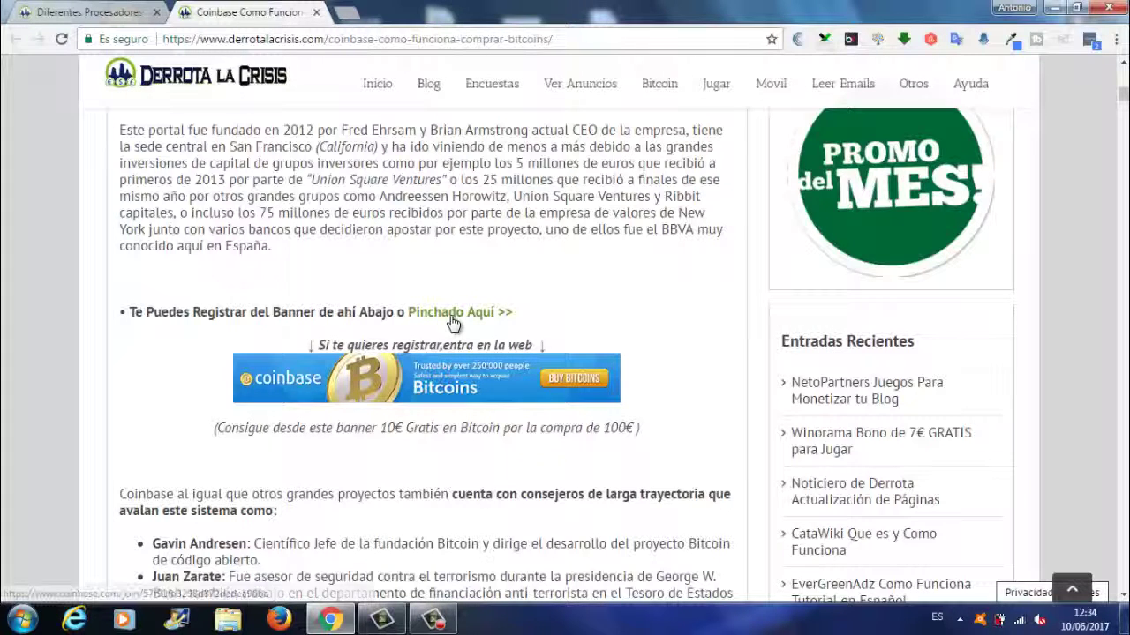
click(464, 281)
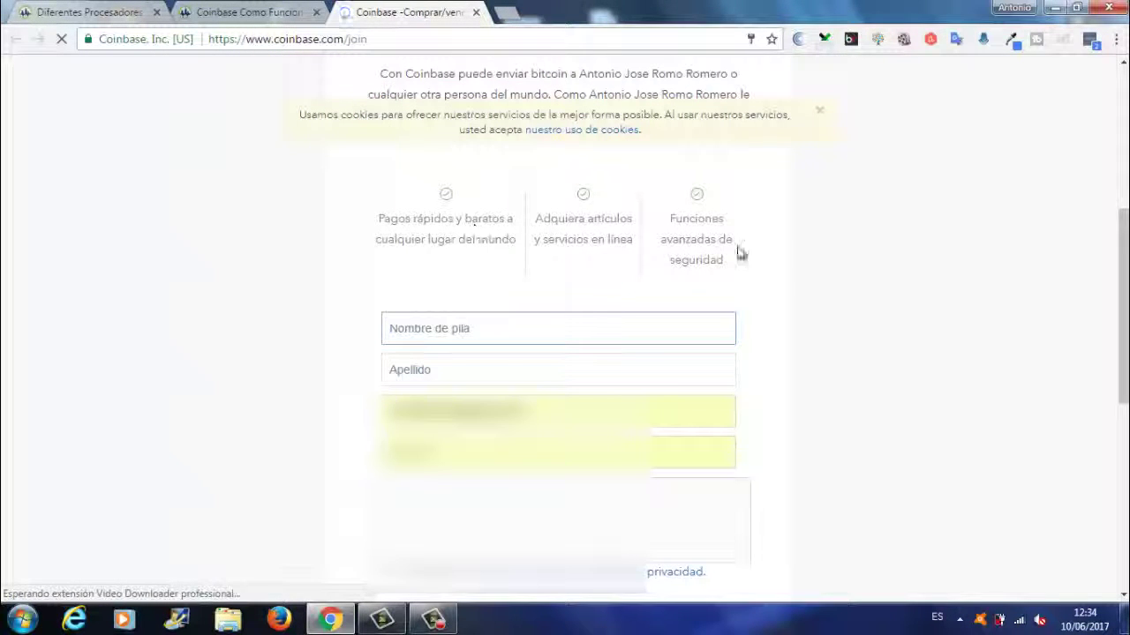
scroll(1121, 222, up, 5)
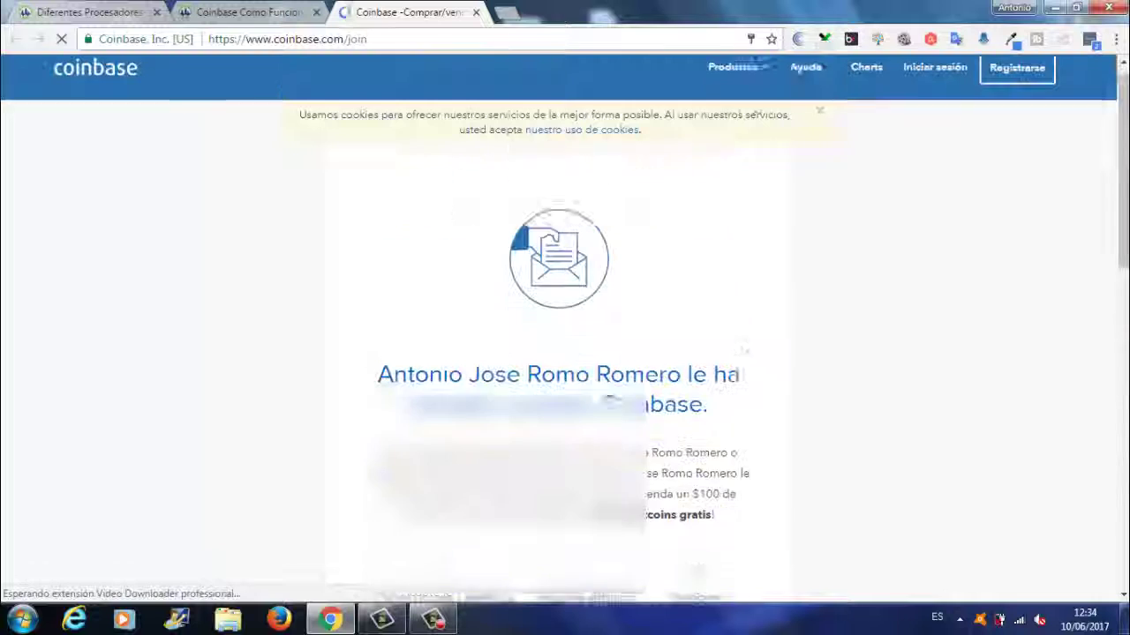
click(1024, 88)
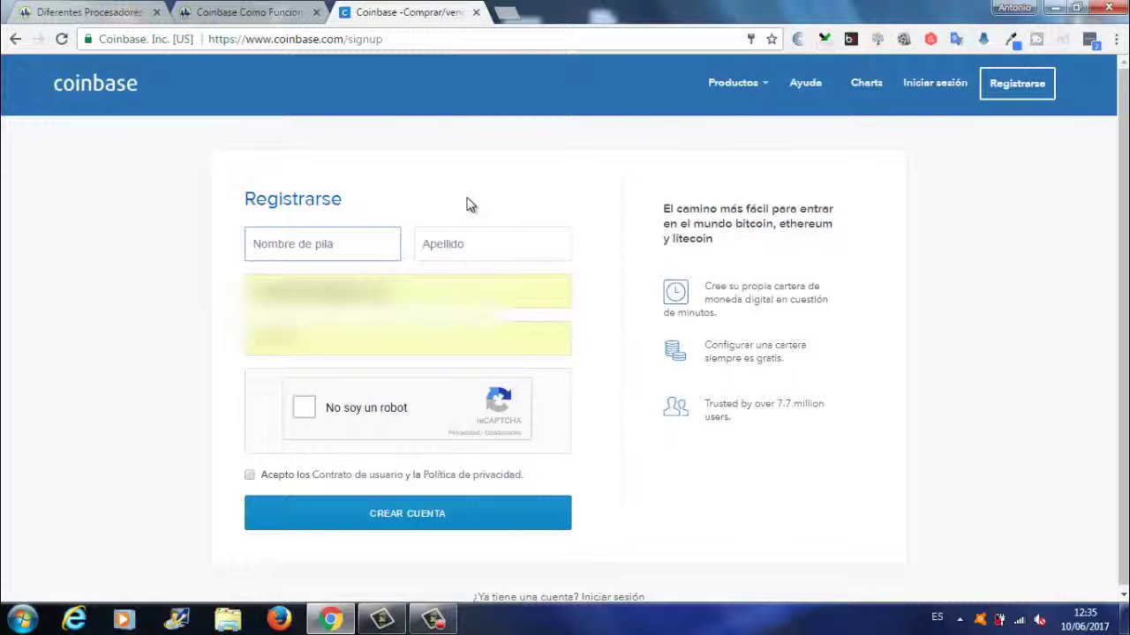
Sign in to the existing Coinbase account with the saved e-mail and password, and submit the two-step verification code.
click(915, 83)
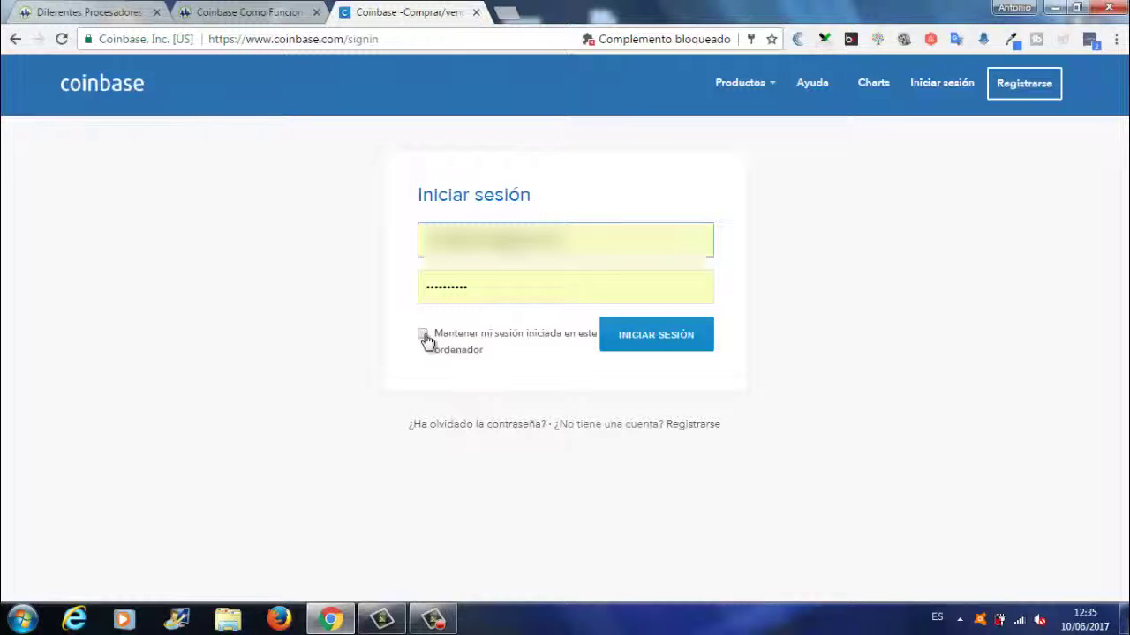
click(651, 345)
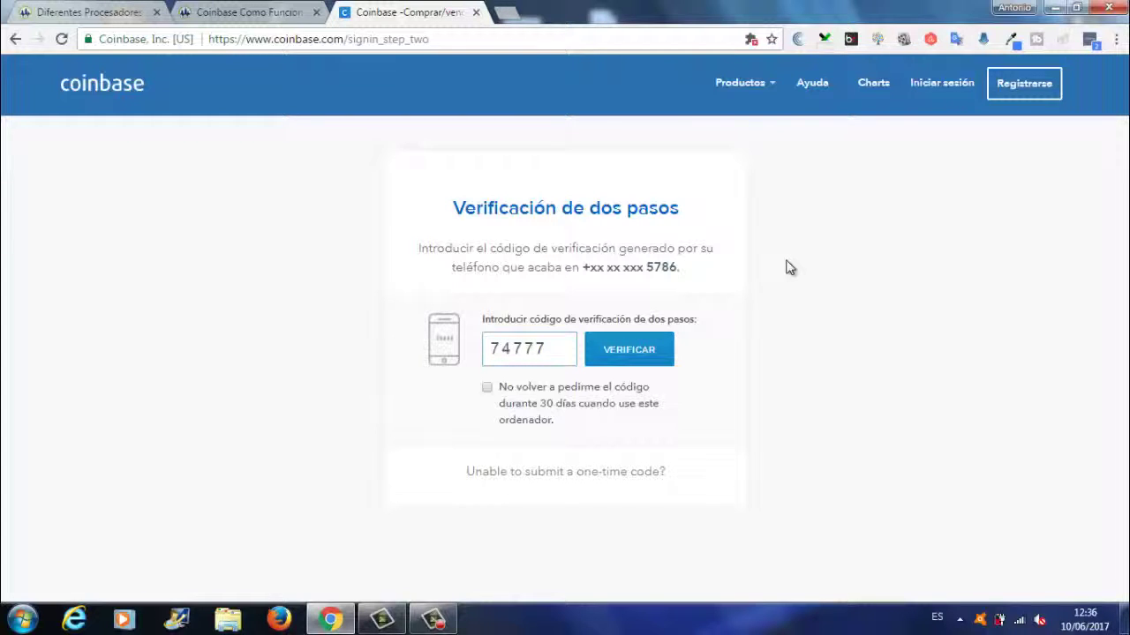
click(625, 355)
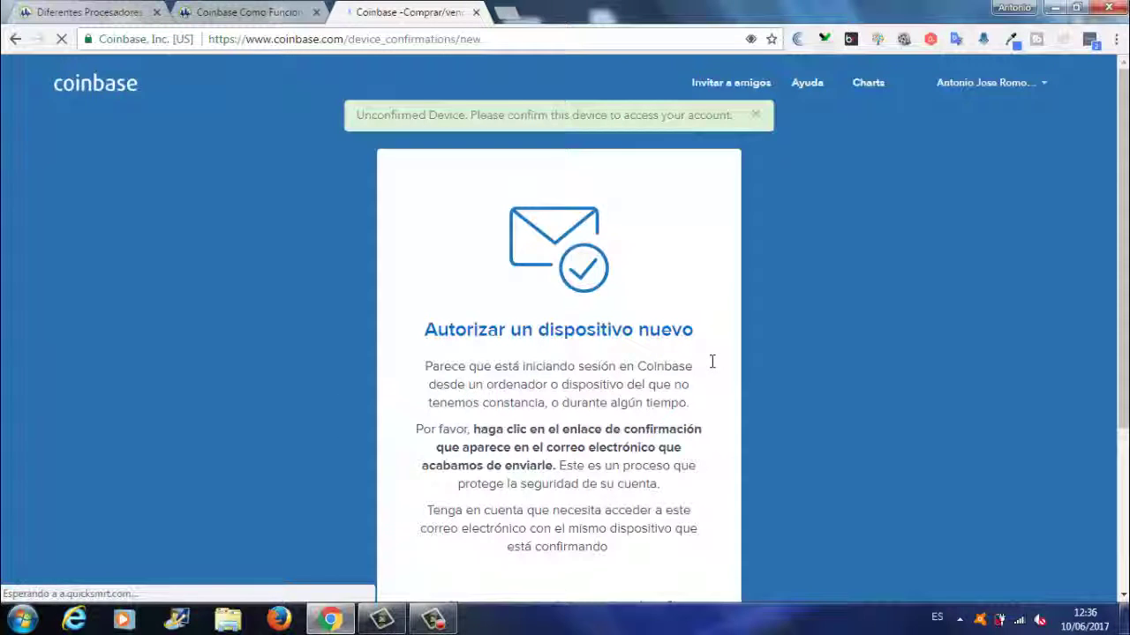
Open Coinbase's new-device confirmation message among the notifications in the Gmail inbox.
scroll(712, 362, down, 3)
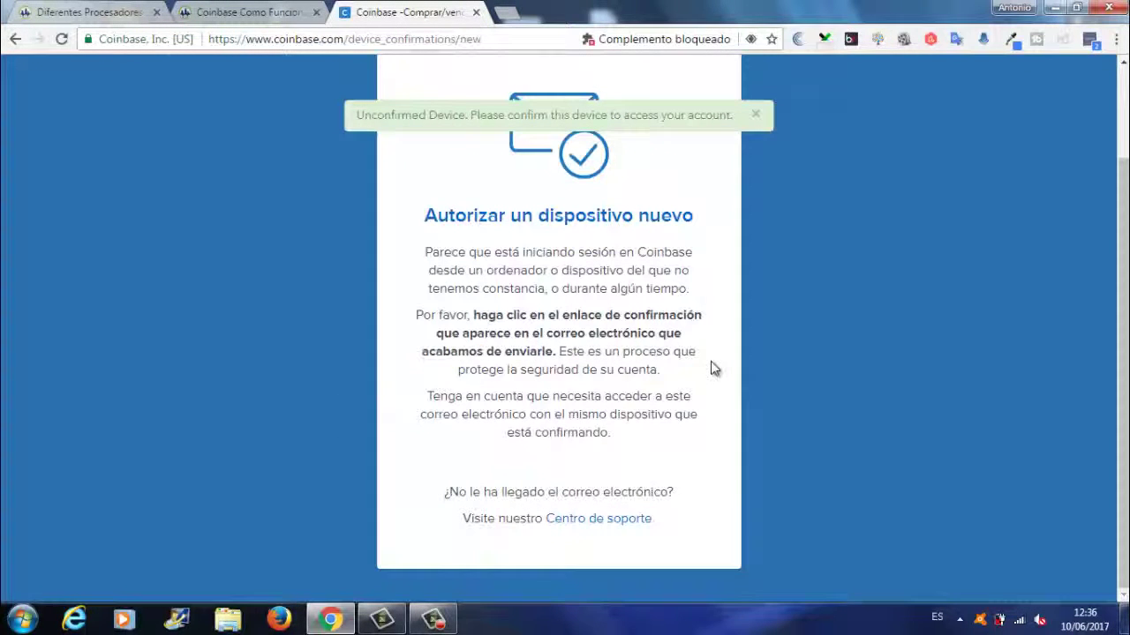
scroll(661, 374, up, 3)
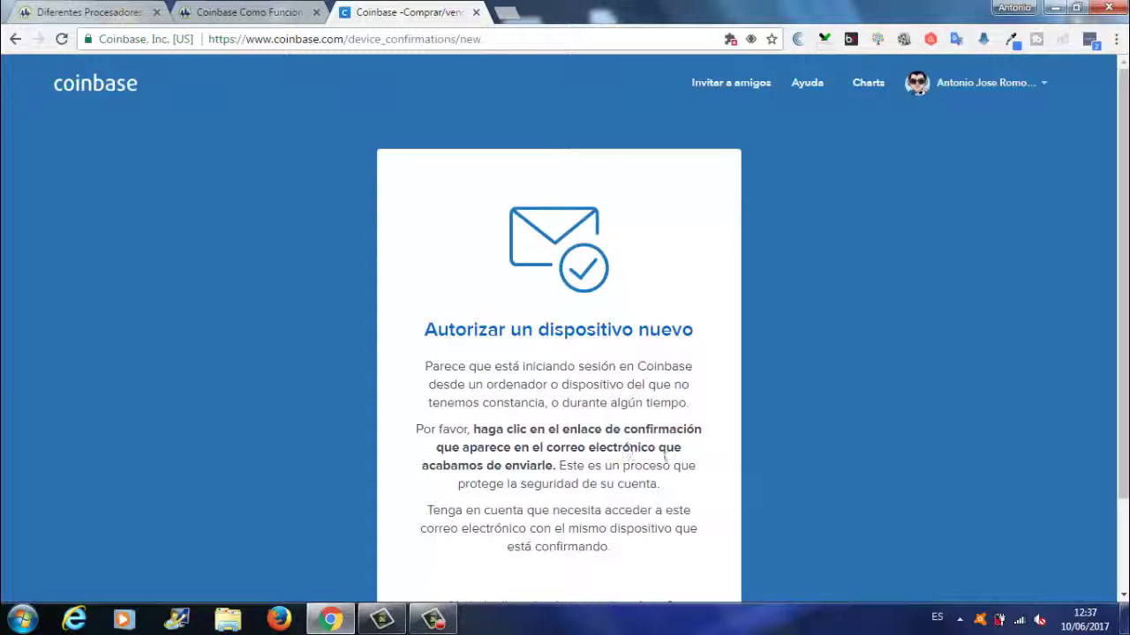
click(517, 14)
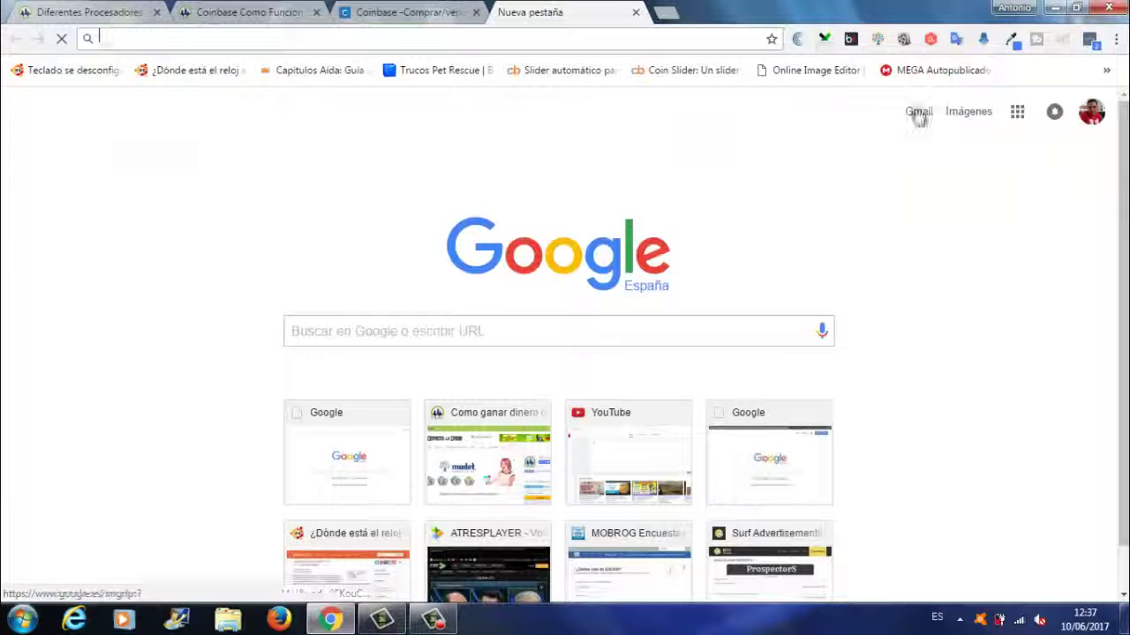
click(918, 113)
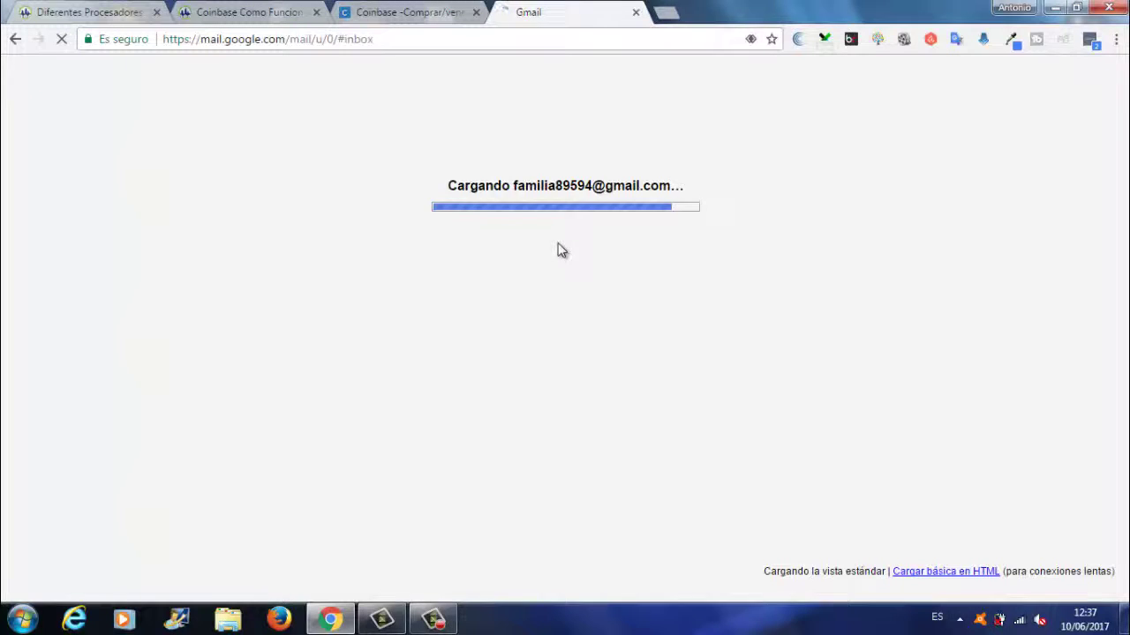
click(878, 173)
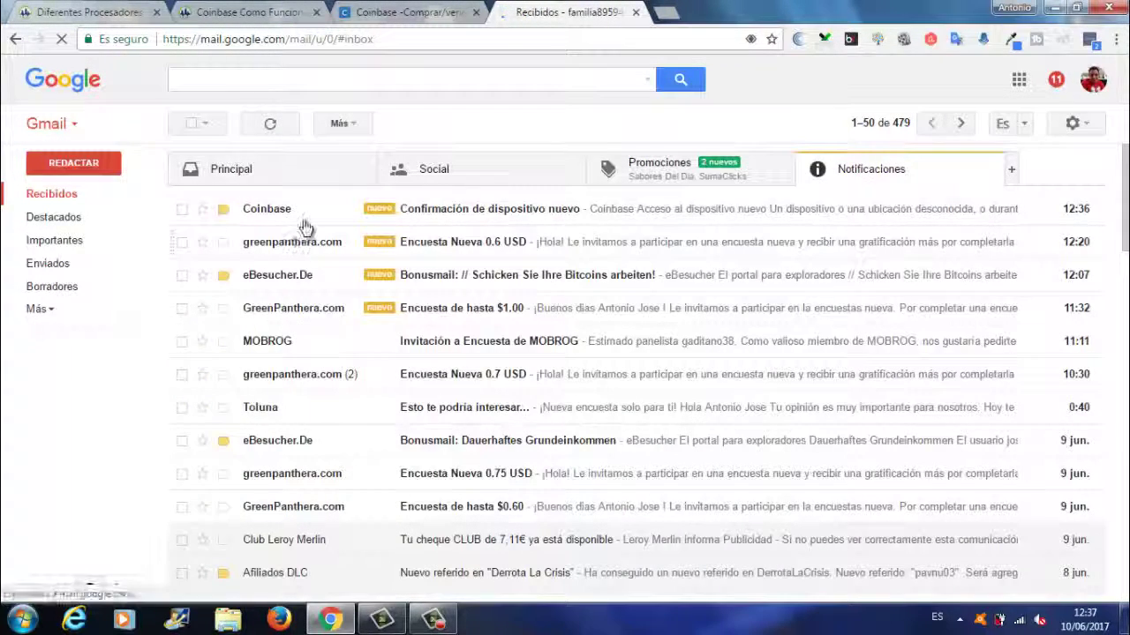
click(305, 211)
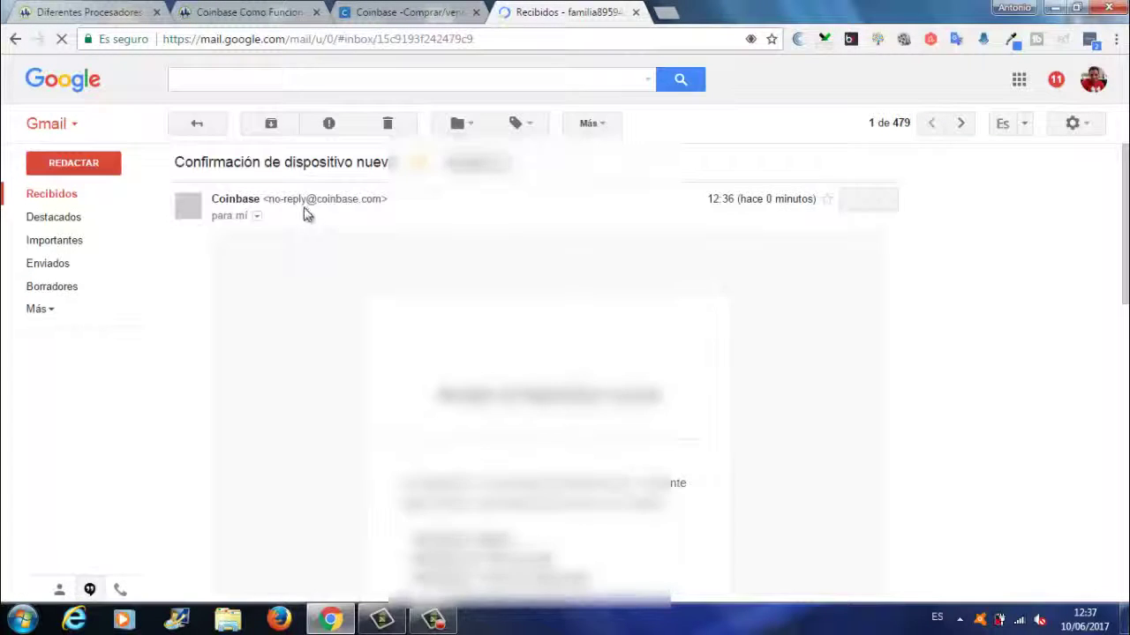
Authorize the new device from the confirmation e-mail to reach the Coinbase dashboard.
scroll(547, 371, down, 3)
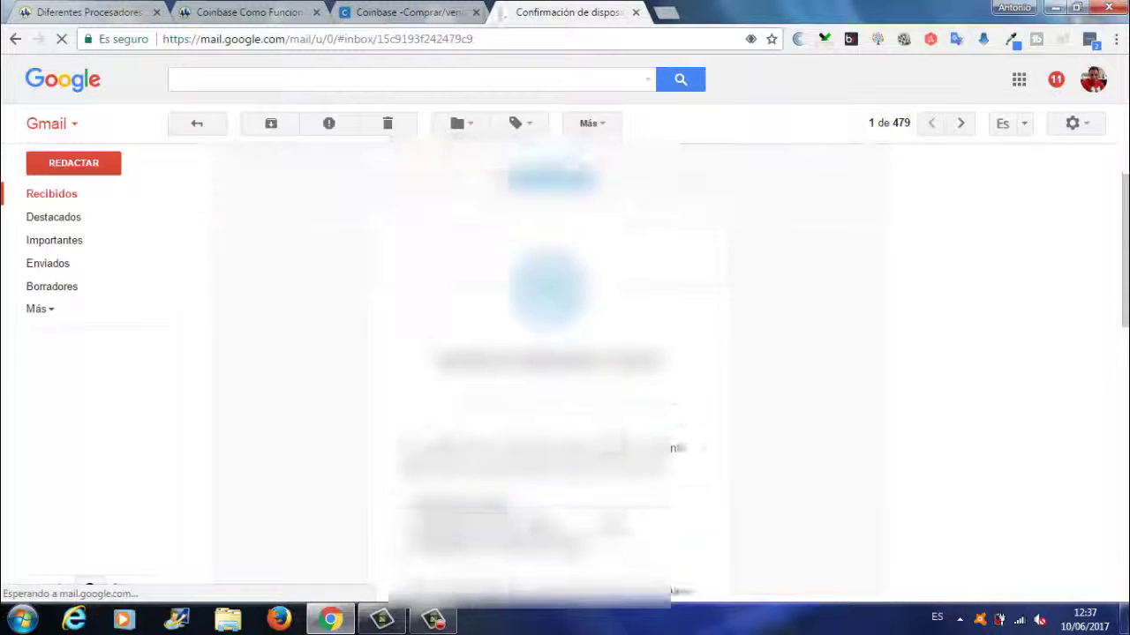
scroll(547, 371, down, 3)
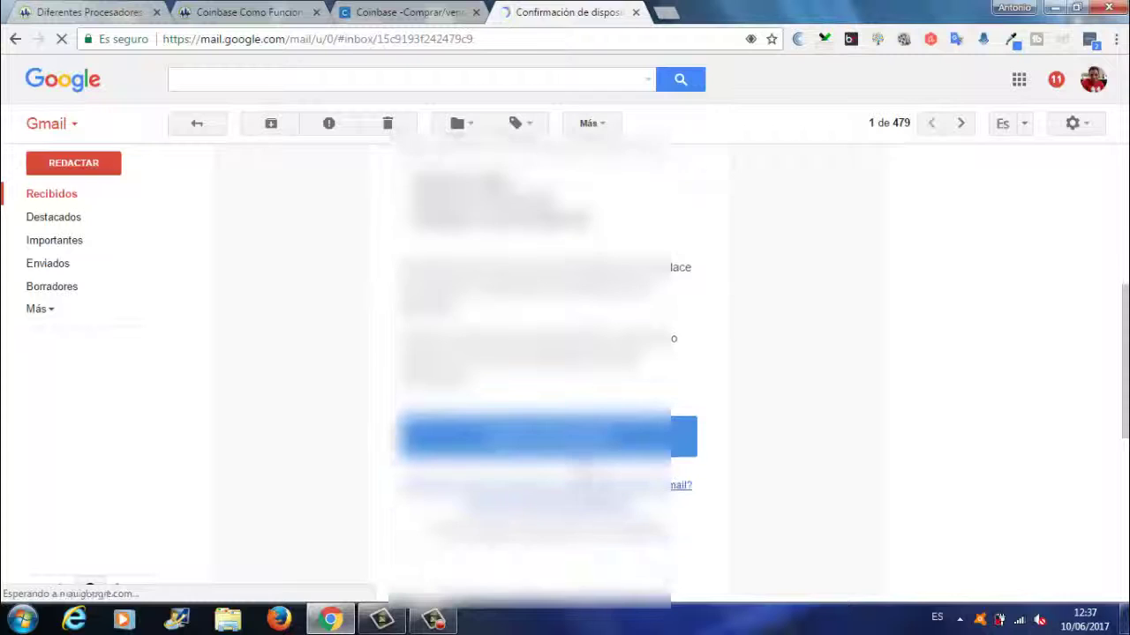
click(653, 436)
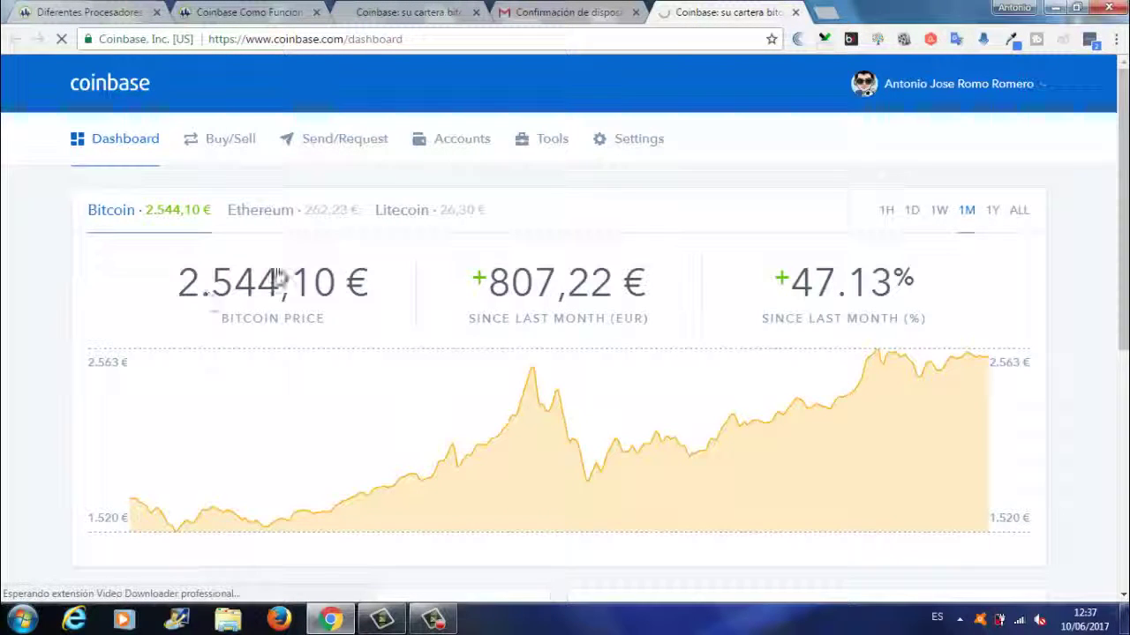
Examine the dashboard's Bitcoin price chart, recent activity and wallet balances.
scroll(362, 308, down, 3)
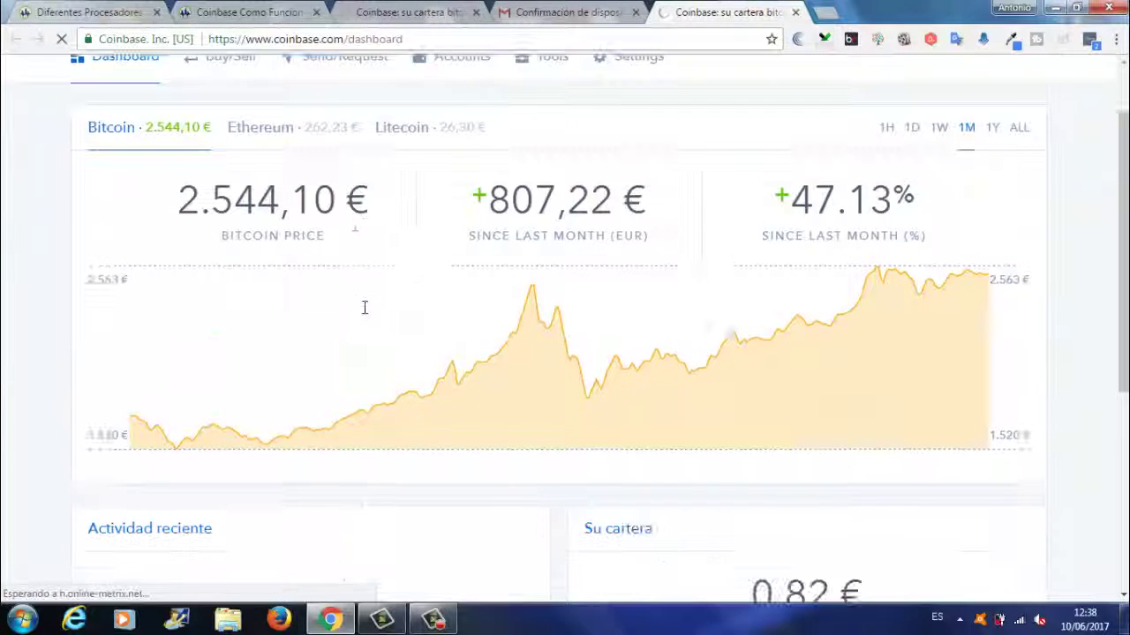
scroll(388, 338, down, 3)
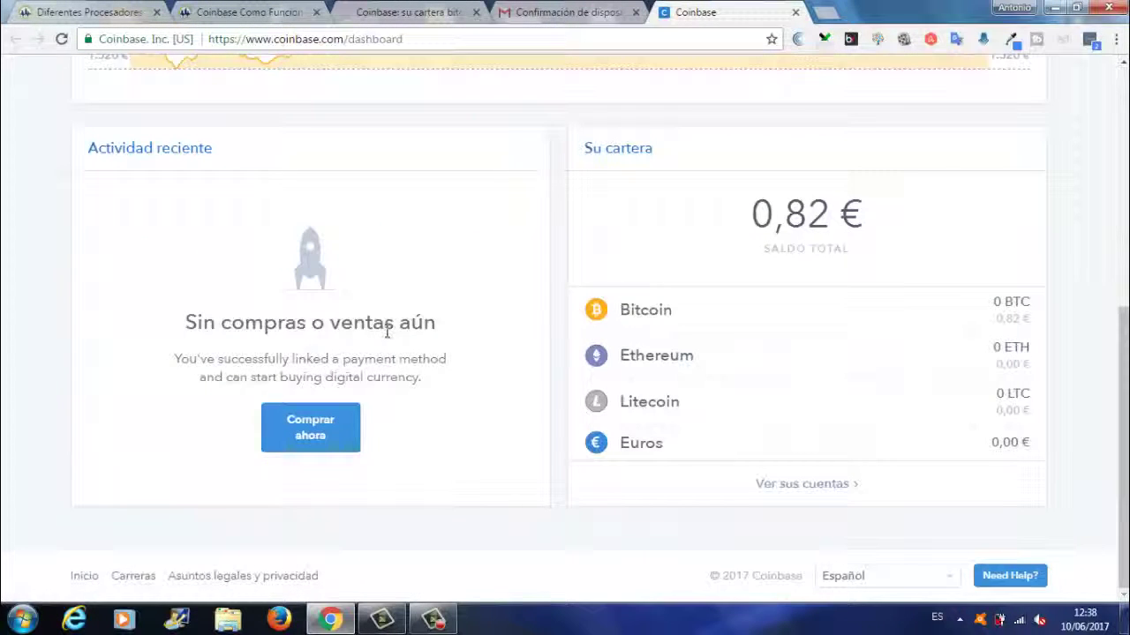
scroll(351, 315, up, 6)
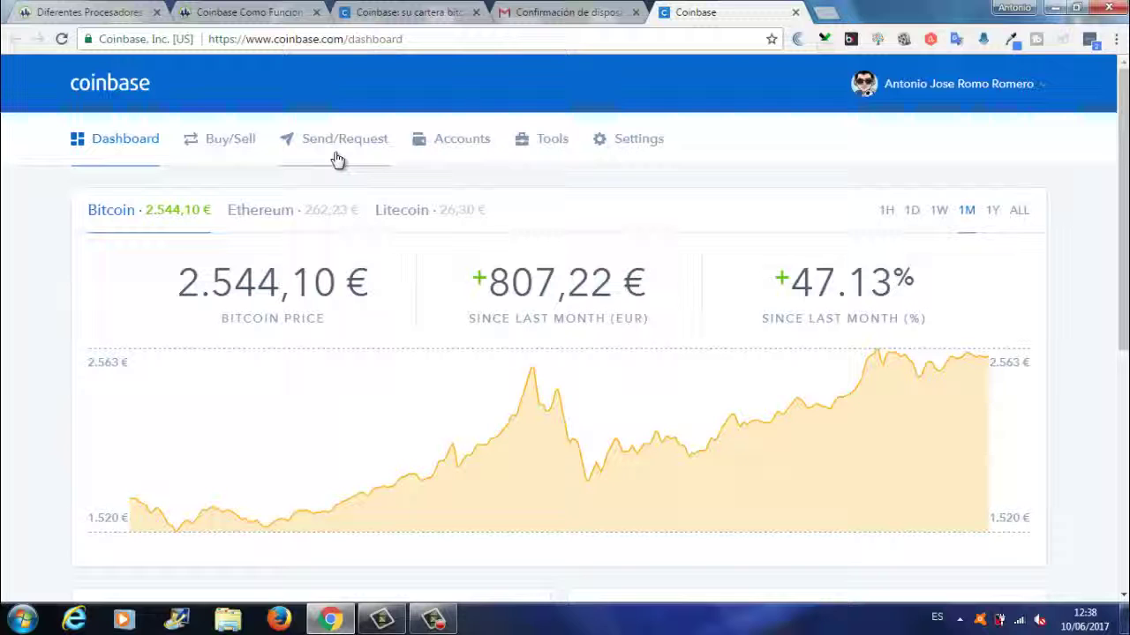
Go from Buy/Sell to the payment methods, examine the options for adding one, and close them without choosing.
click(231, 141)
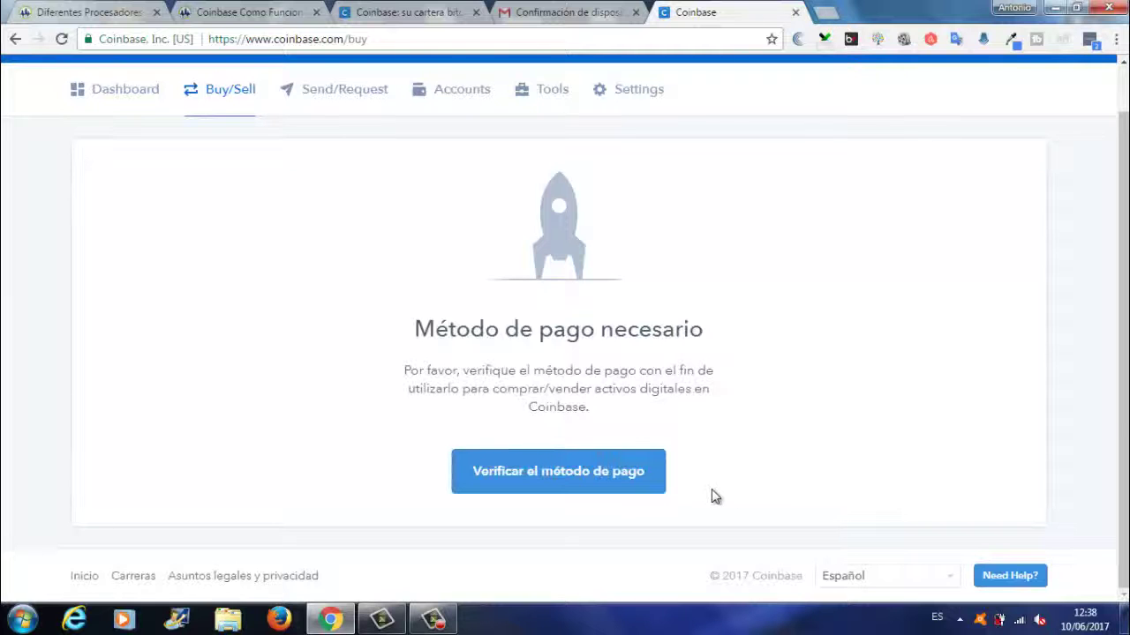
scroll(693, 415, up, 1)
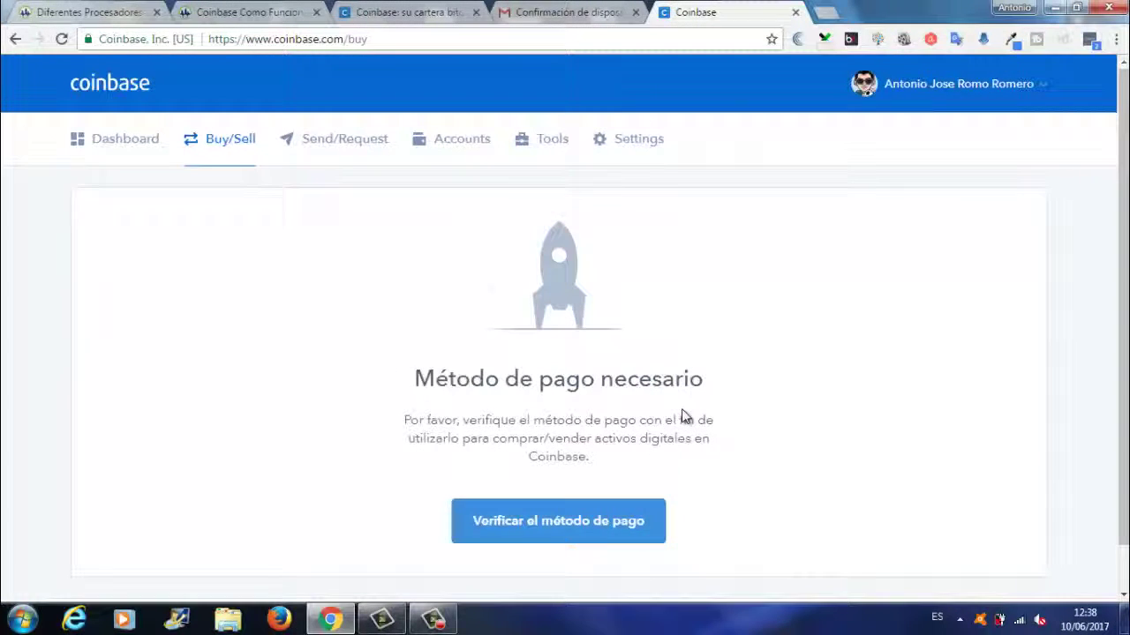
click(597, 535)
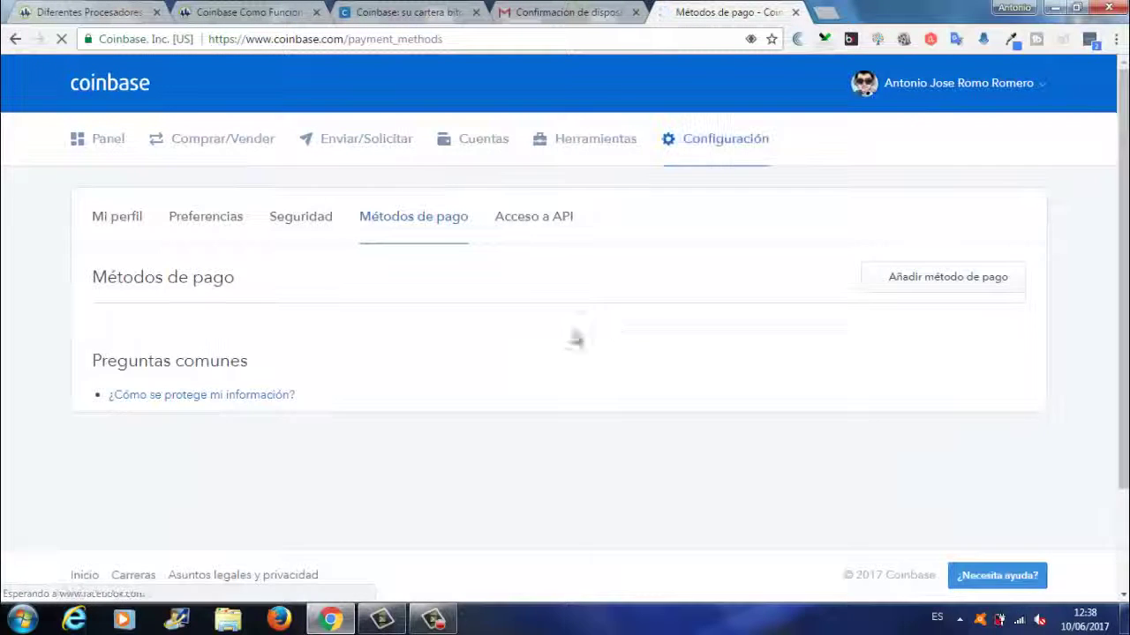
click(953, 283)
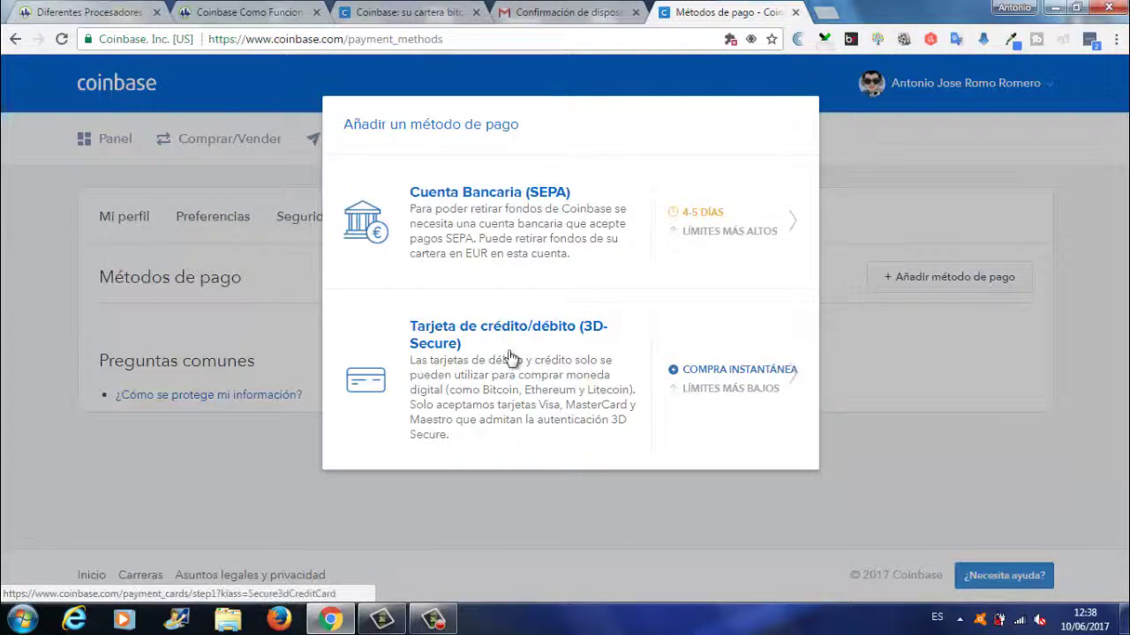
click(10, 401)
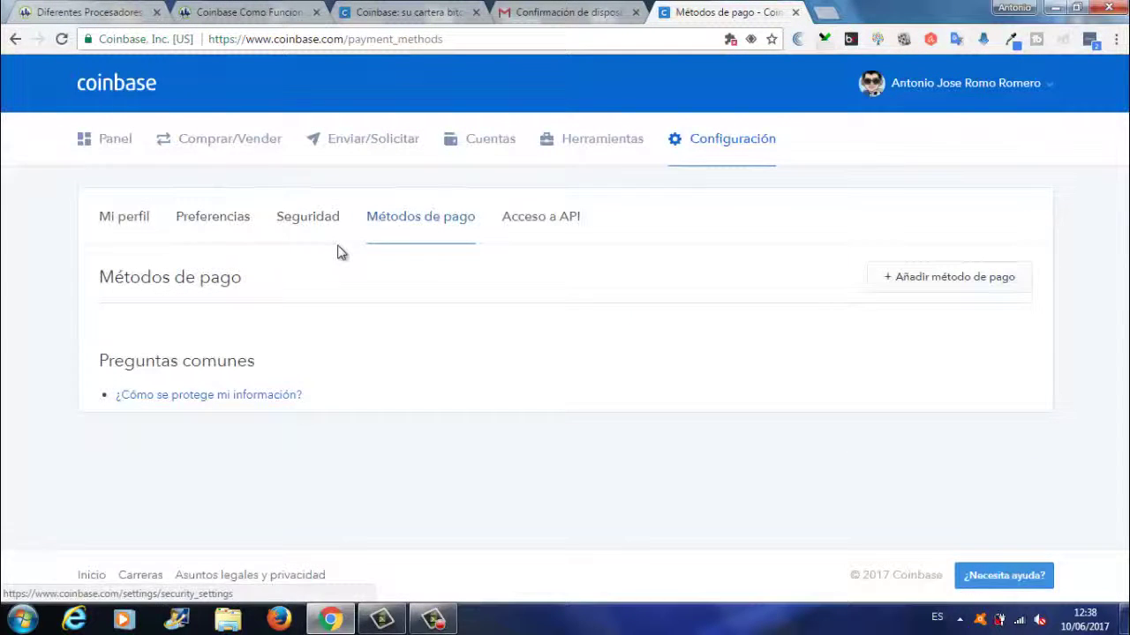
Examine the form for sending funds, including its recipient, amount, wallet and note fields.
click(345, 140)
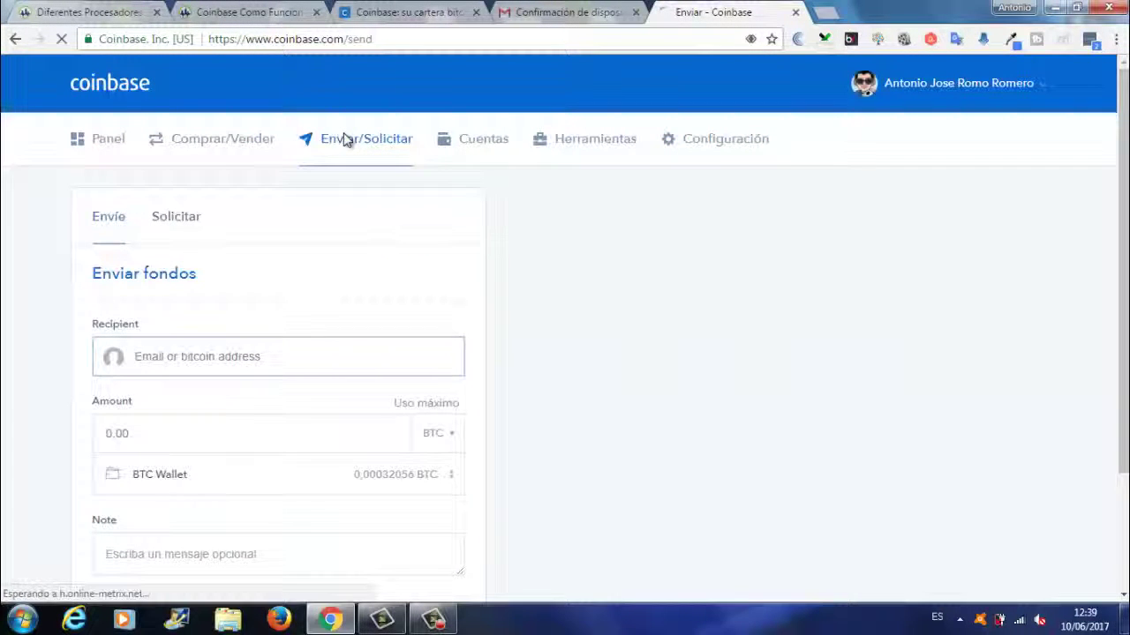
click(176, 341)
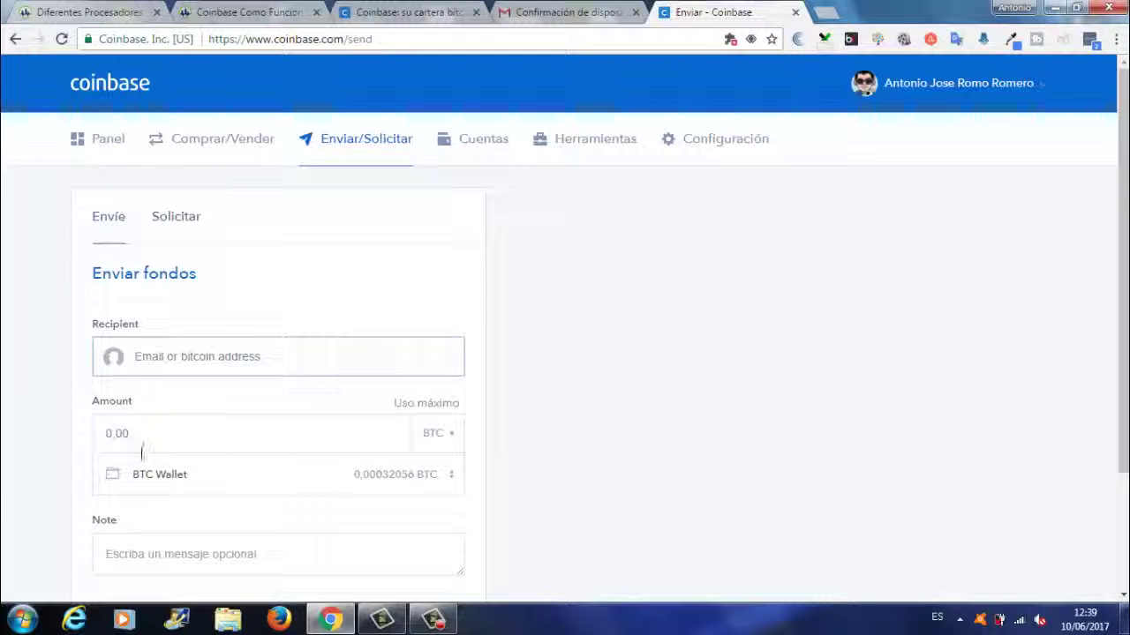
scroll(171, 474, down, 2)
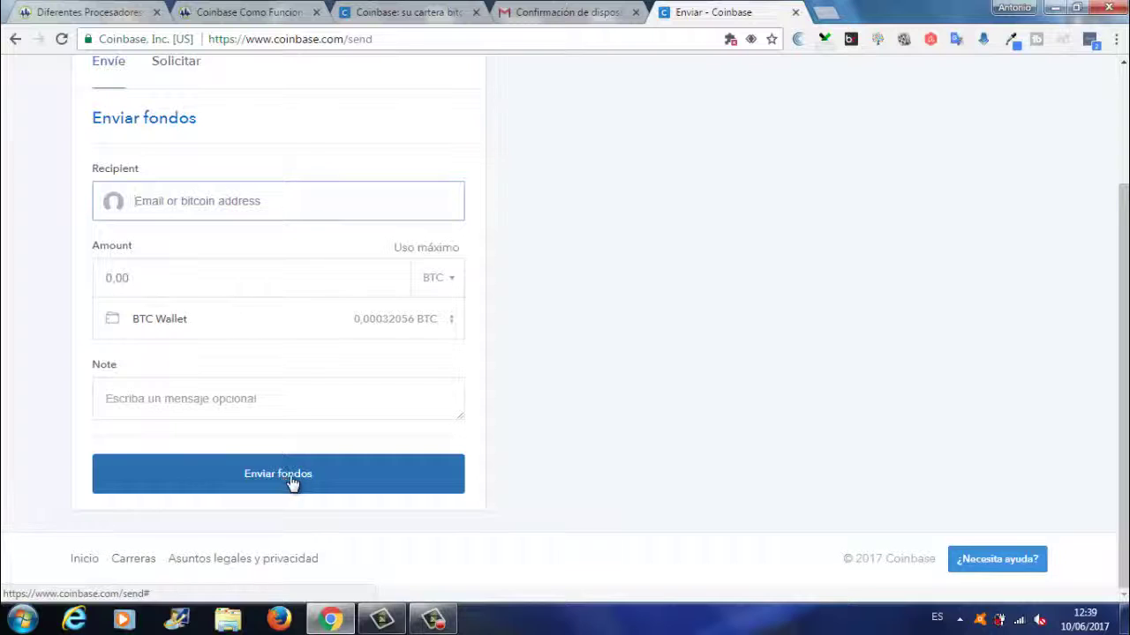
click(192, 490)
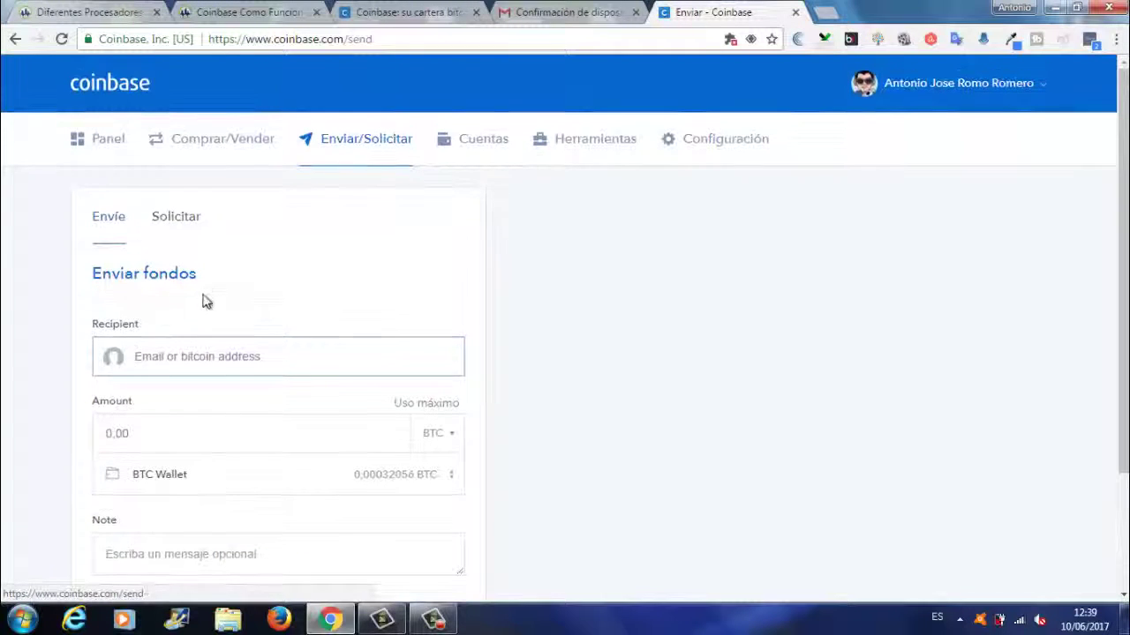
Examine the form for requesting funds, from its sender field down to the submit option.
click(179, 220)
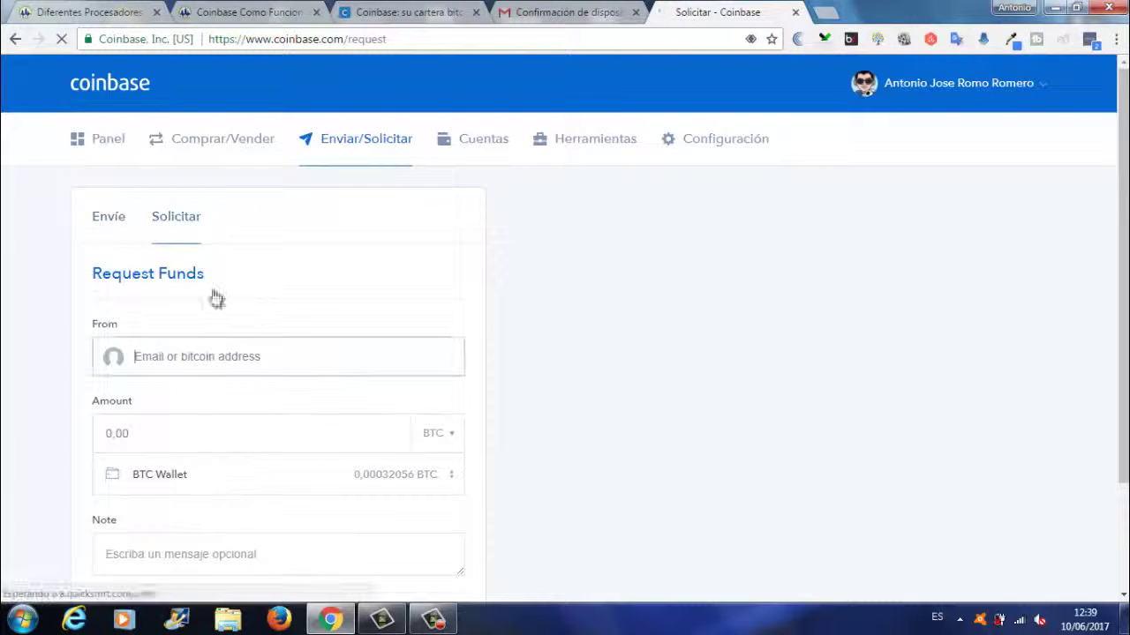
scroll(225, 353, down, 2)
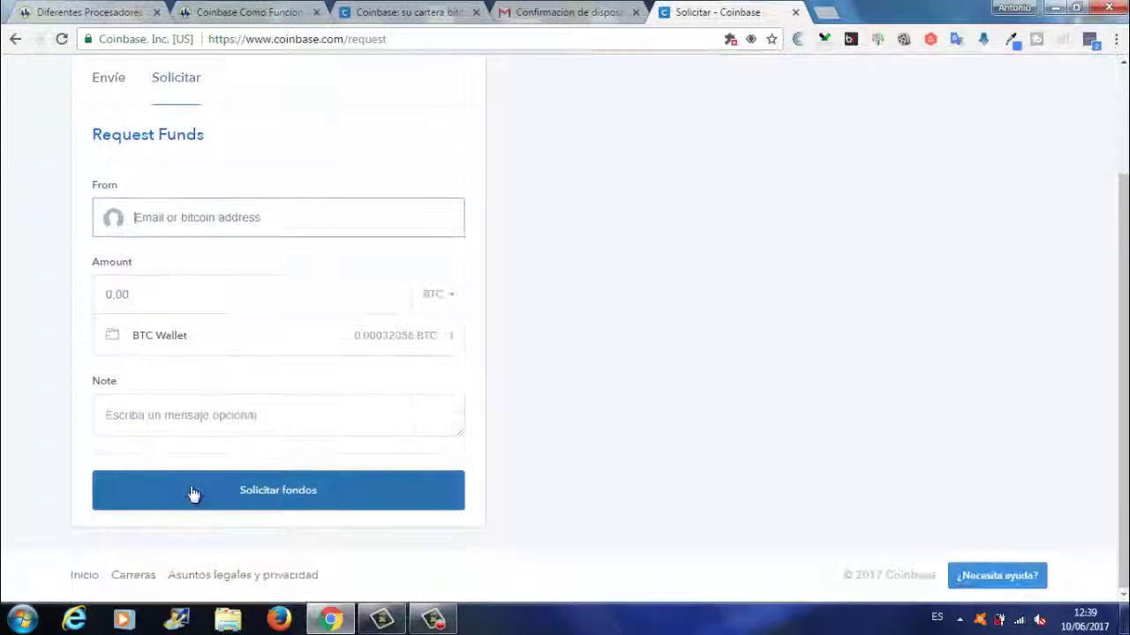
scroll(238, 417, up, 2)
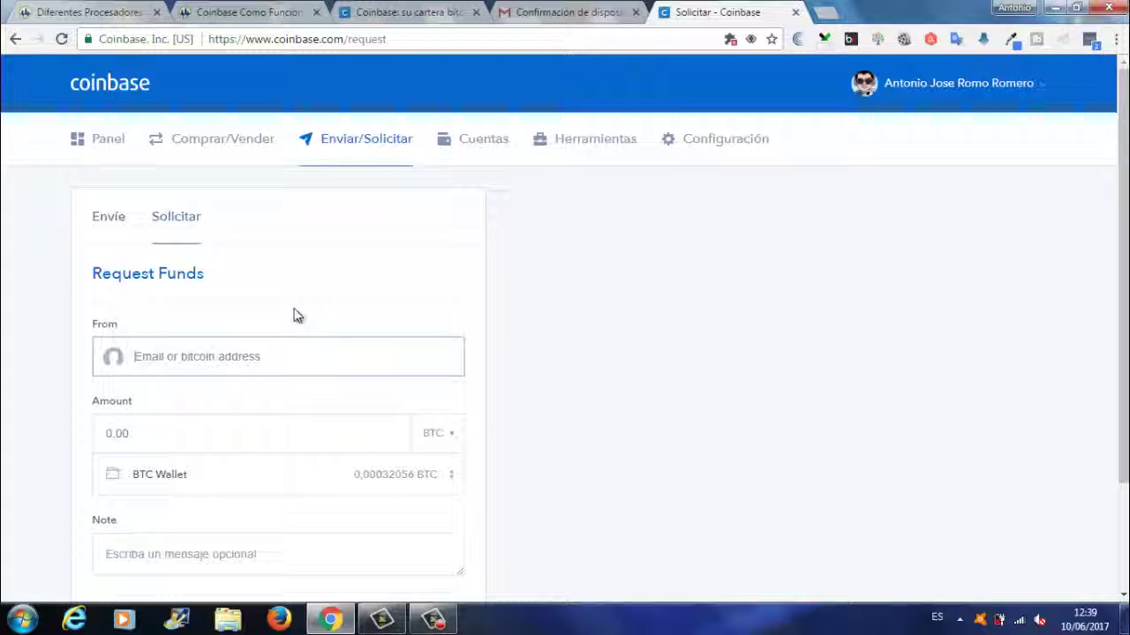
Go to the accounts section and examine the list of BTC, ETH, LTC and EUR wallets and the BTC Vault.
click(468, 146)
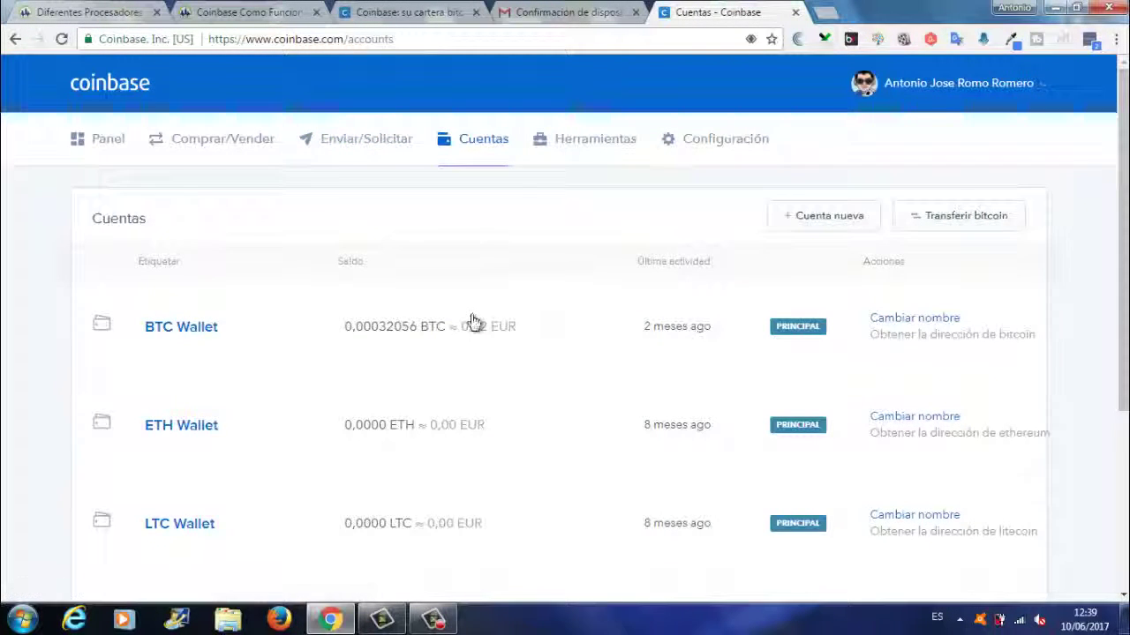
scroll(473, 322, down, 2)
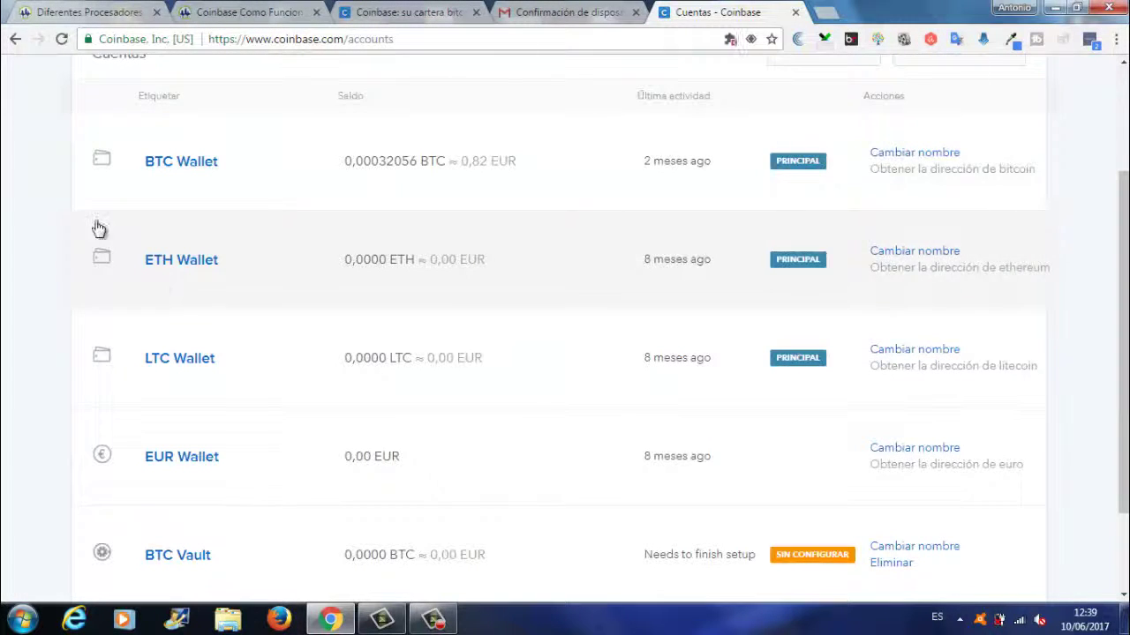
scroll(188, 304, down, 1)
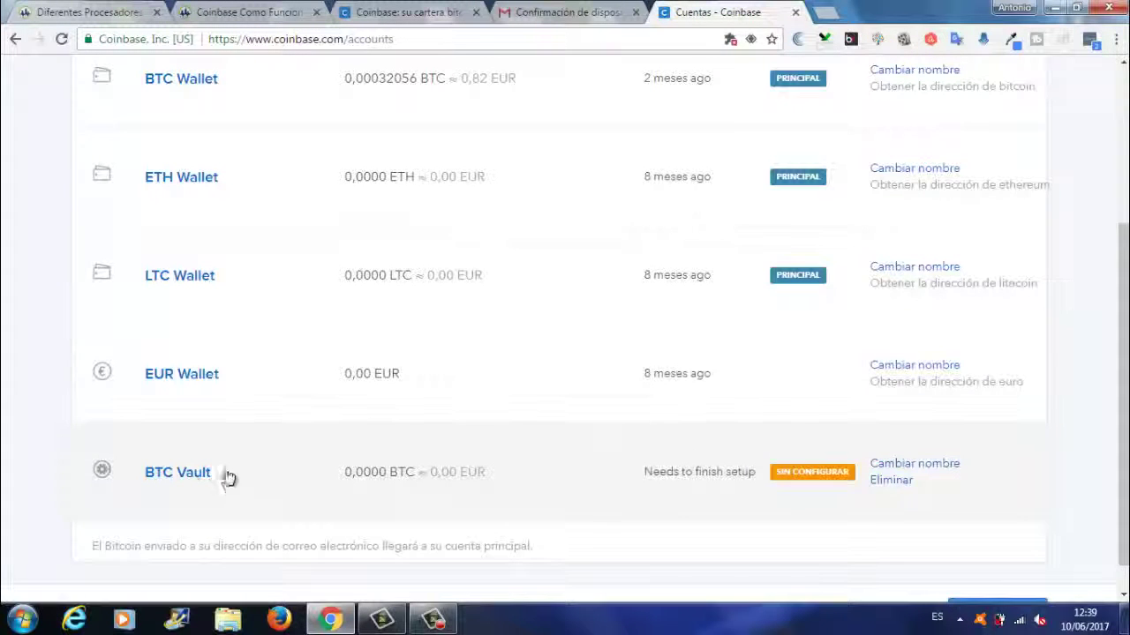
scroll(223, 162, up, 1)
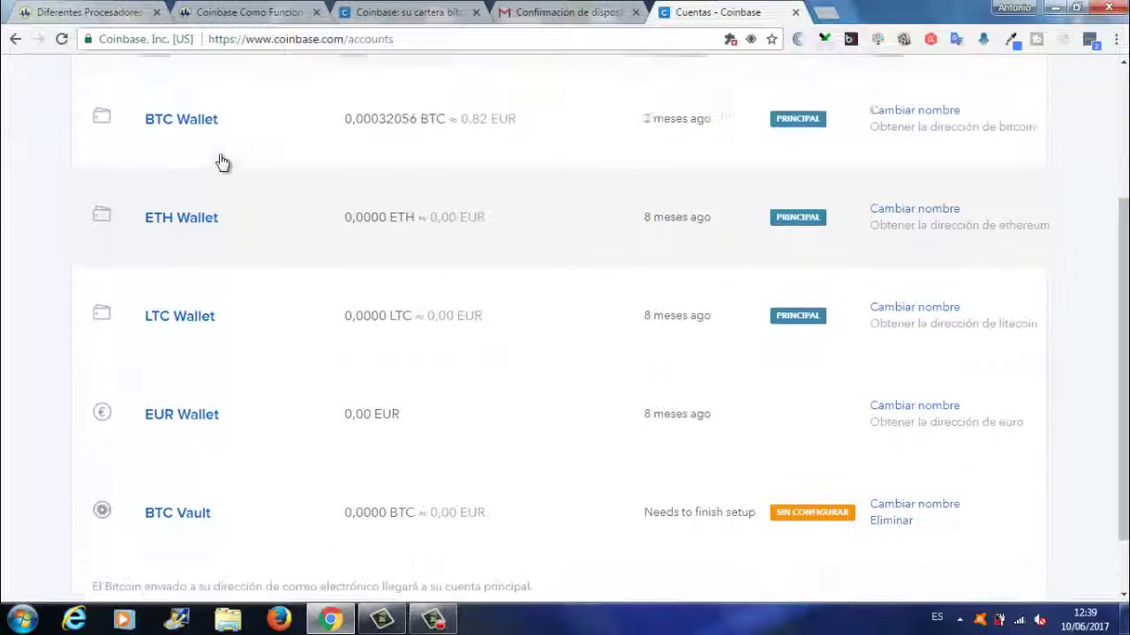
scroll(247, 239, up, 3)
scroll(253, 252, down, 1)
scroll(253, 253, up, 1)
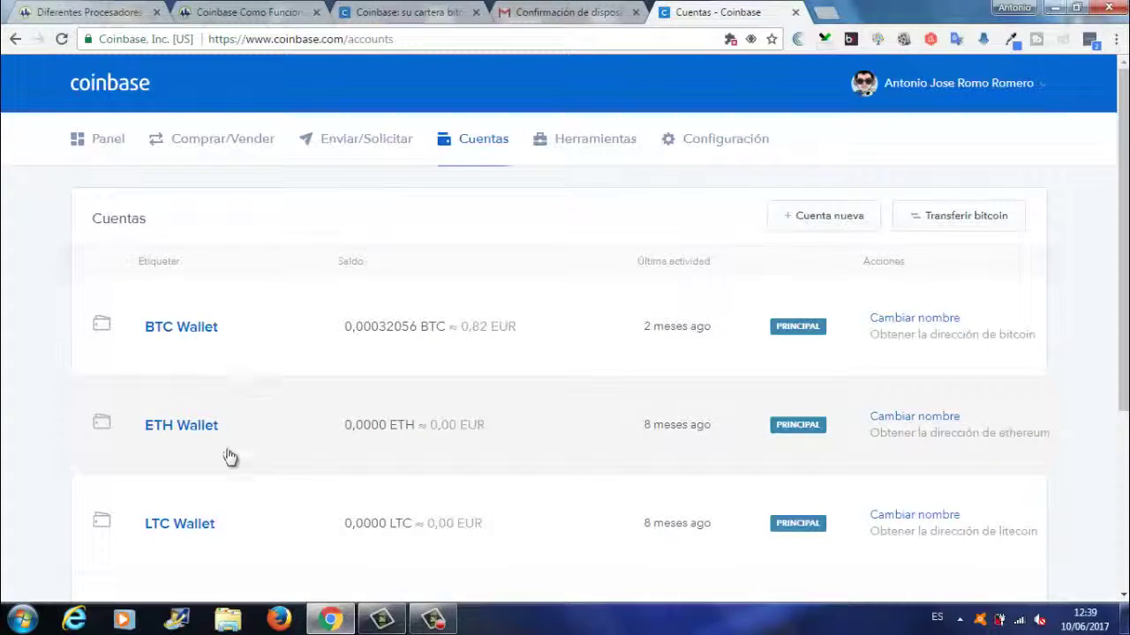
scroll(226, 534, down, 2)
scroll(228, 532, down, 2)
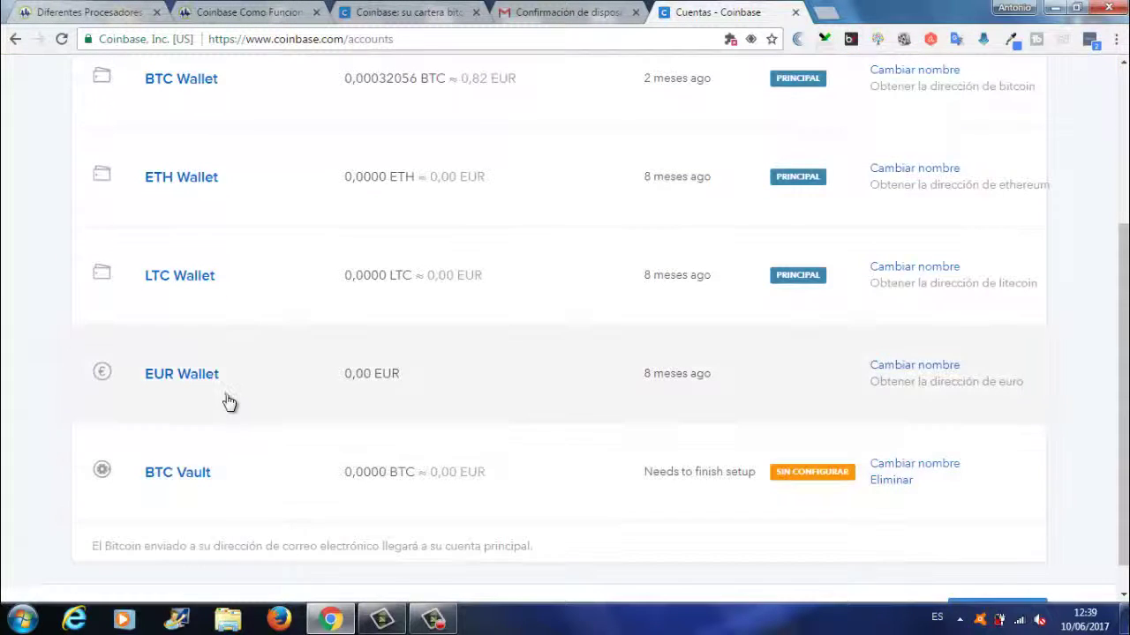
Open the EUR Wallet, examine its bank deposit details and transfer conditions, and close them without continuing.
click(224, 377)
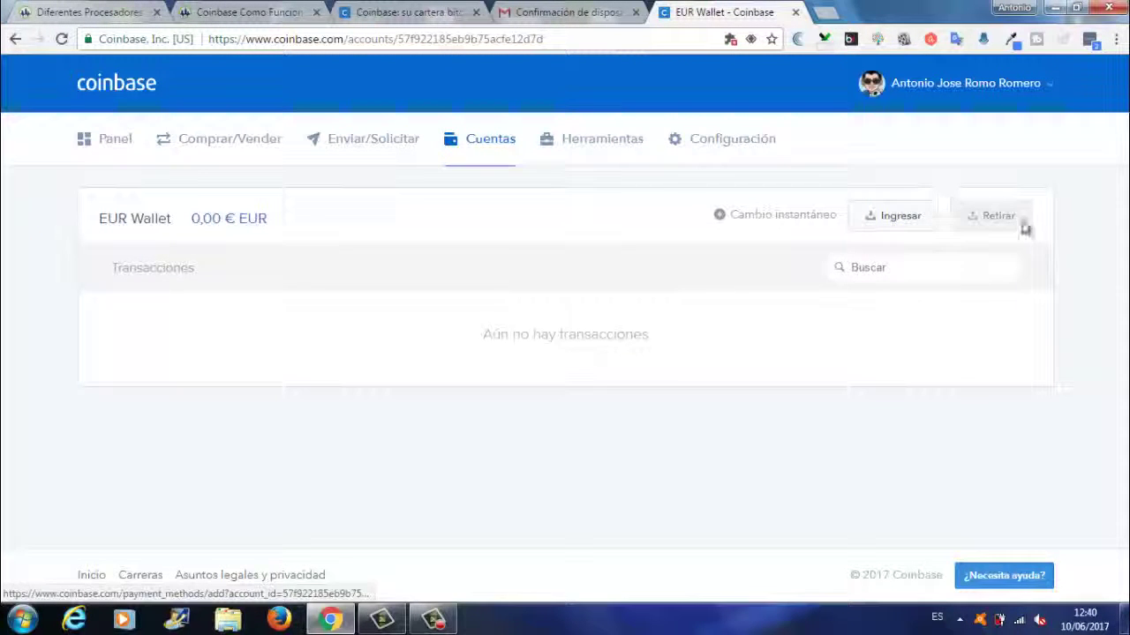
click(900, 221)
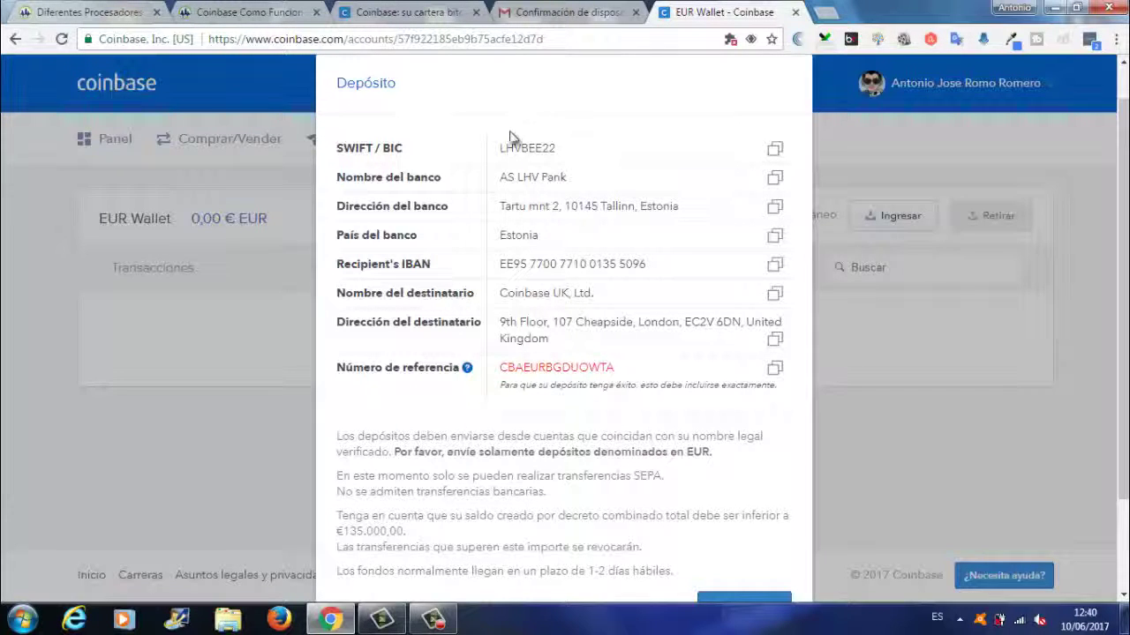
scroll(528, 356, down, 2)
scroll(519, 344, up, 2)
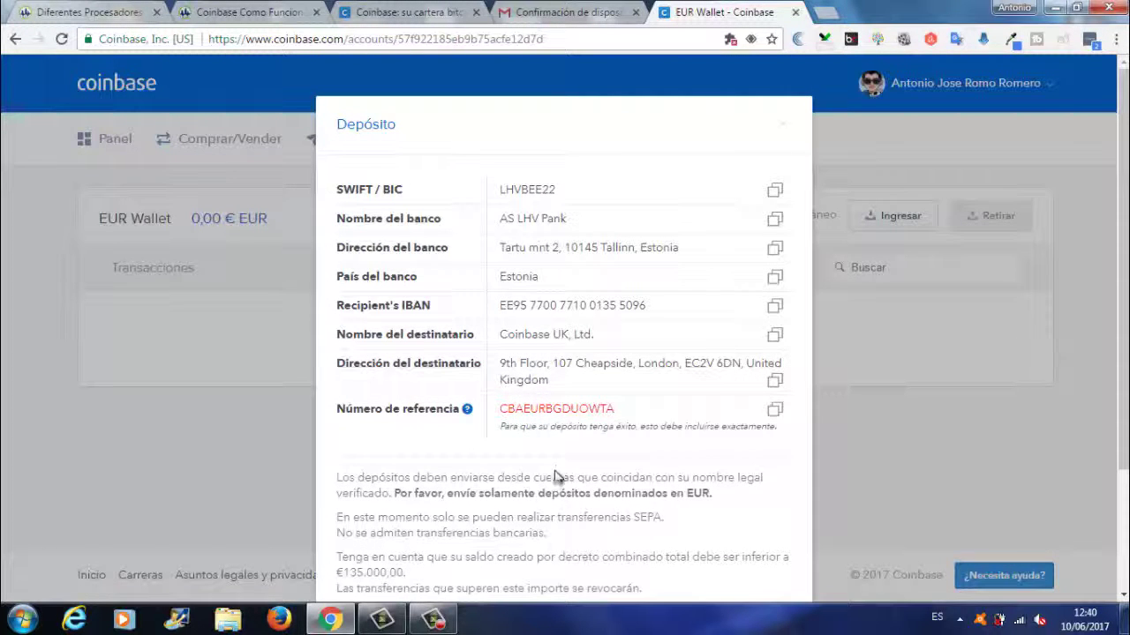
scroll(557, 477, down, 3)
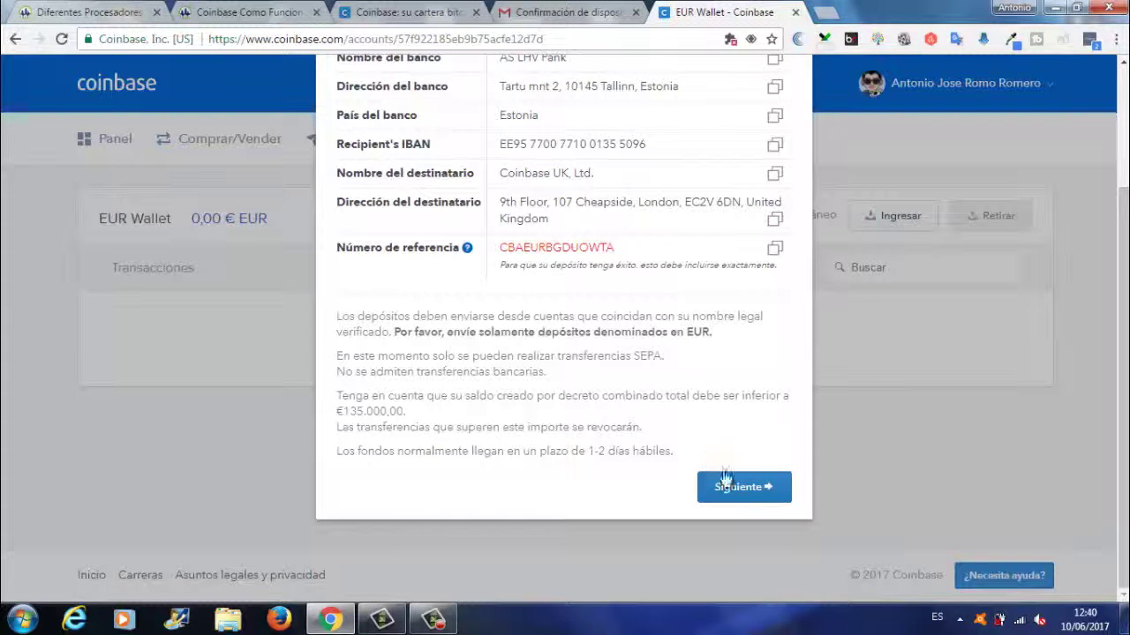
scroll(565, 264, up, 3)
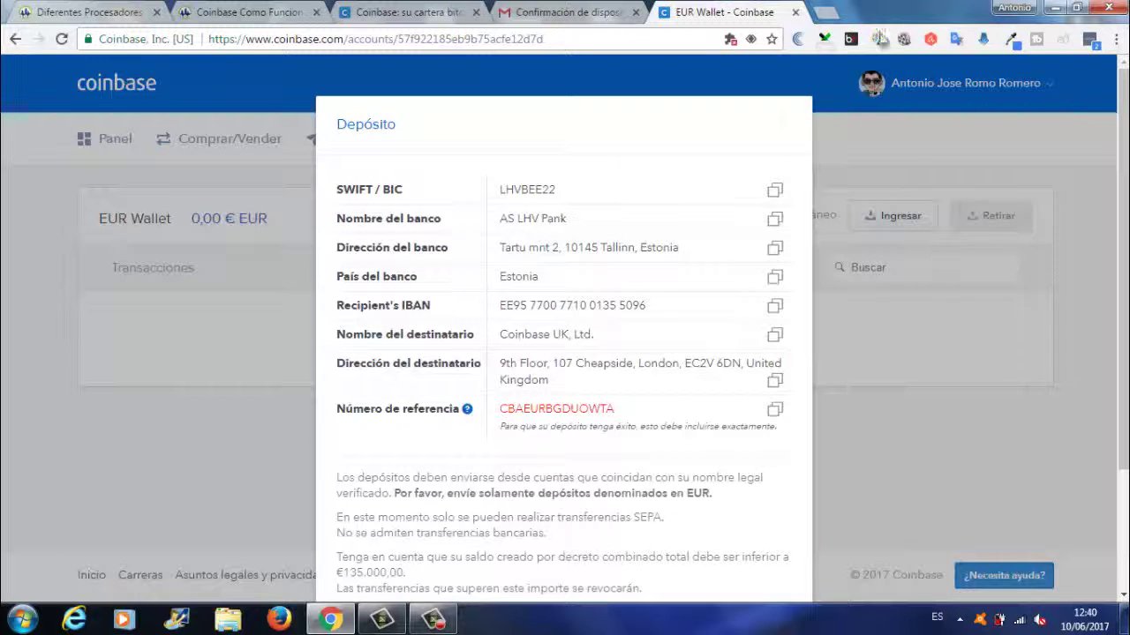
click(925, 283)
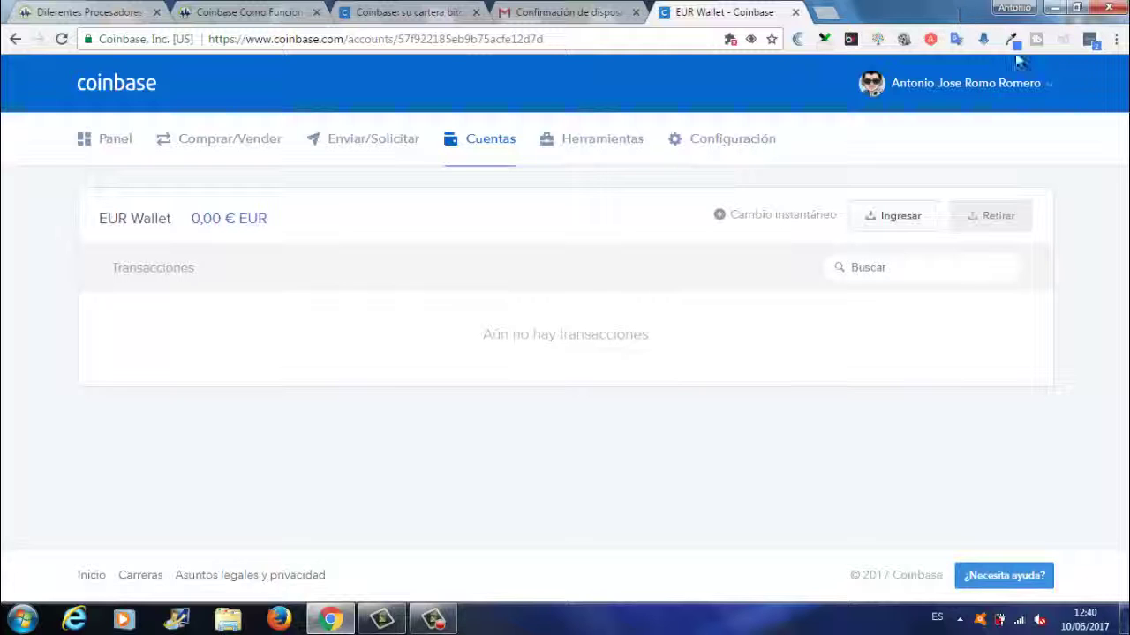
Go to the page for inviting friends from the profile options and copy the personal referral link.
click(982, 84)
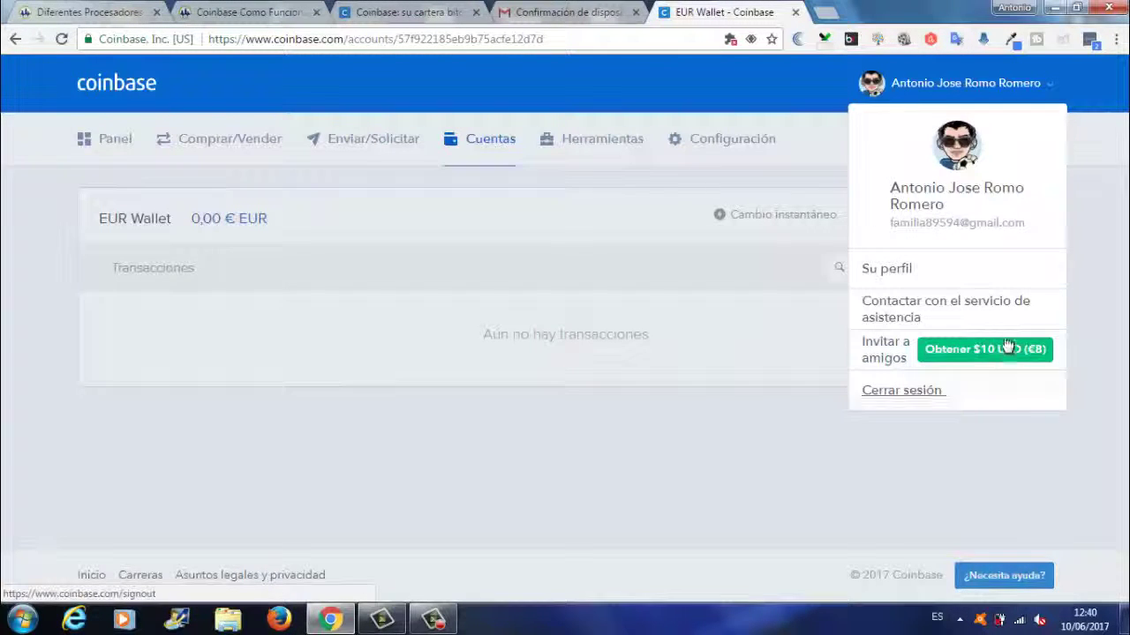
click(890, 360)
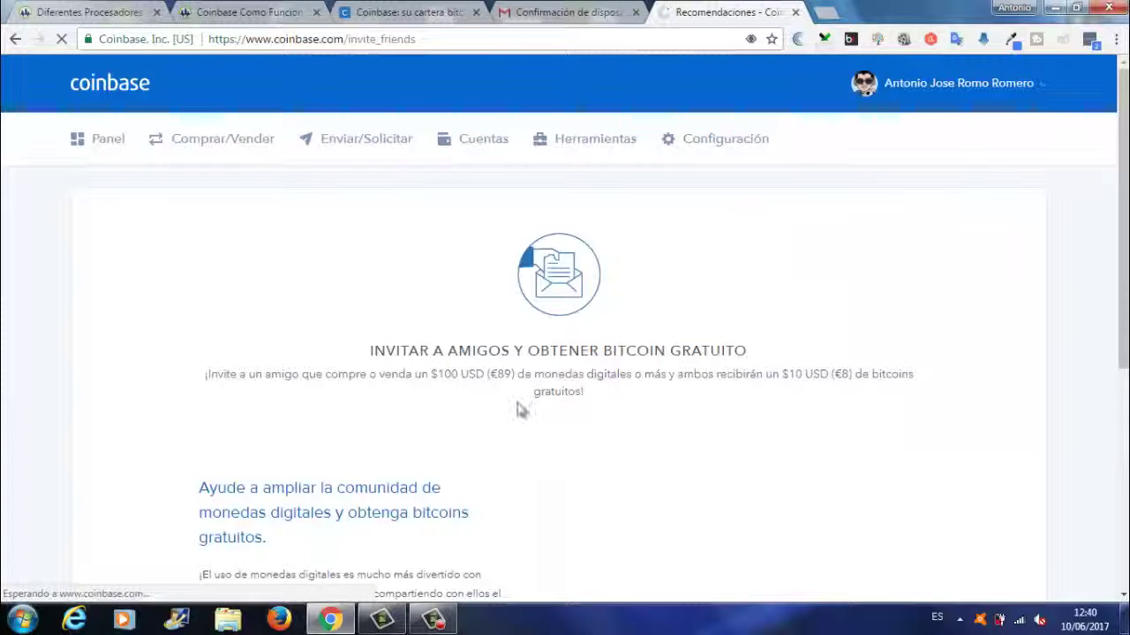
scroll(517, 409, down, 2)
scroll(518, 418, down, 2)
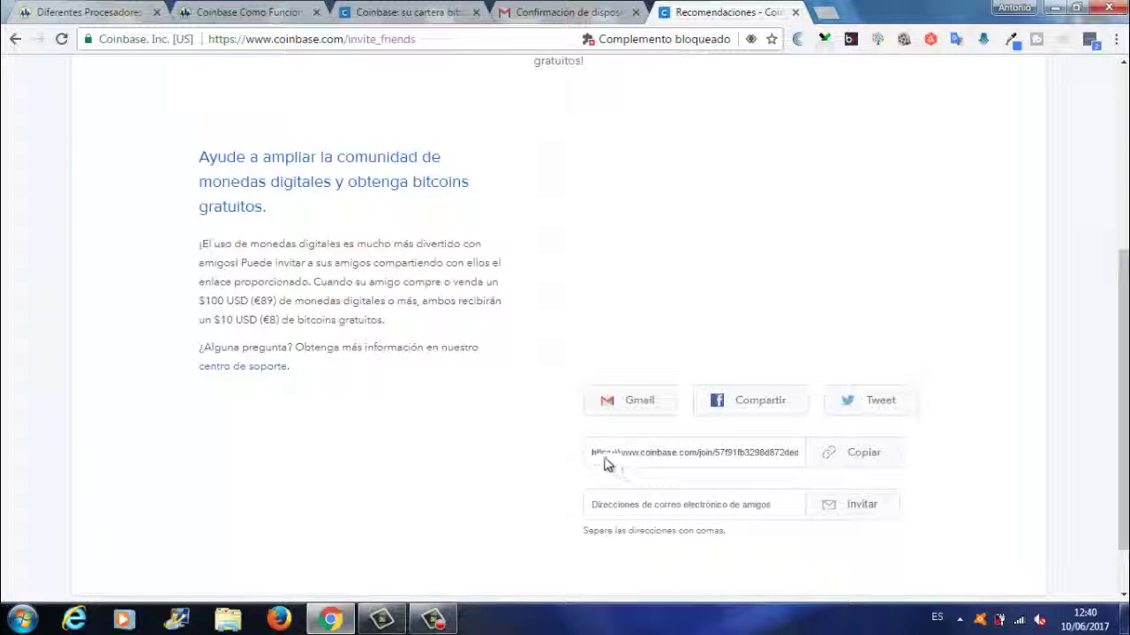
drag(594, 461, 768, 466)
right_click(768, 461)
click(803, 466)
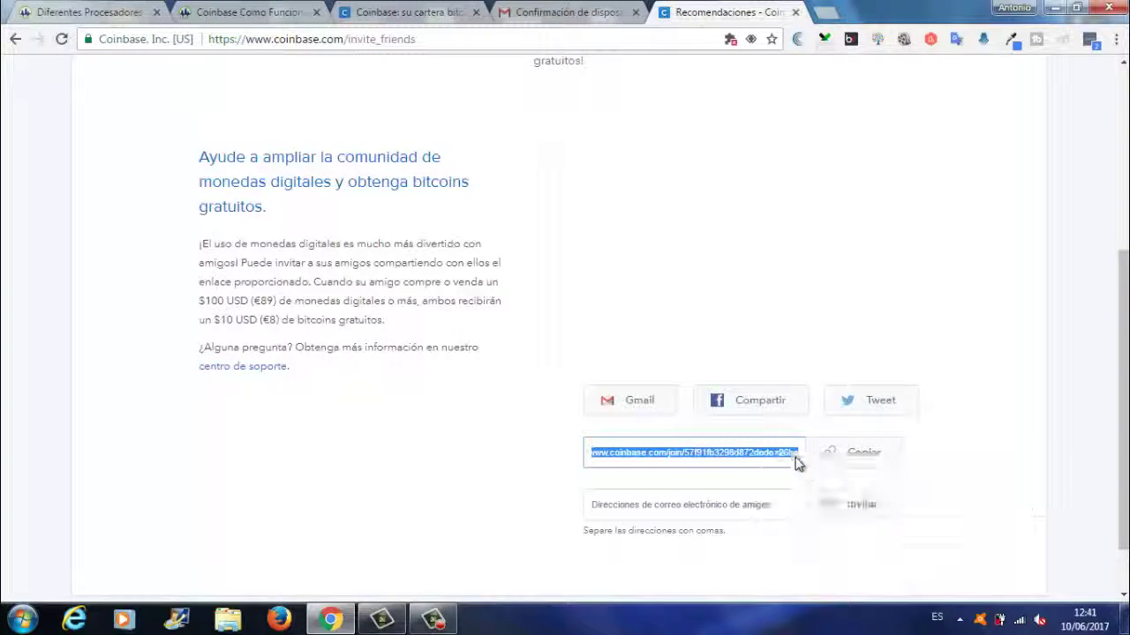
Switch to the Derrota la Crisis site and sign in to reach the affiliates' members area.
click(114, 12)
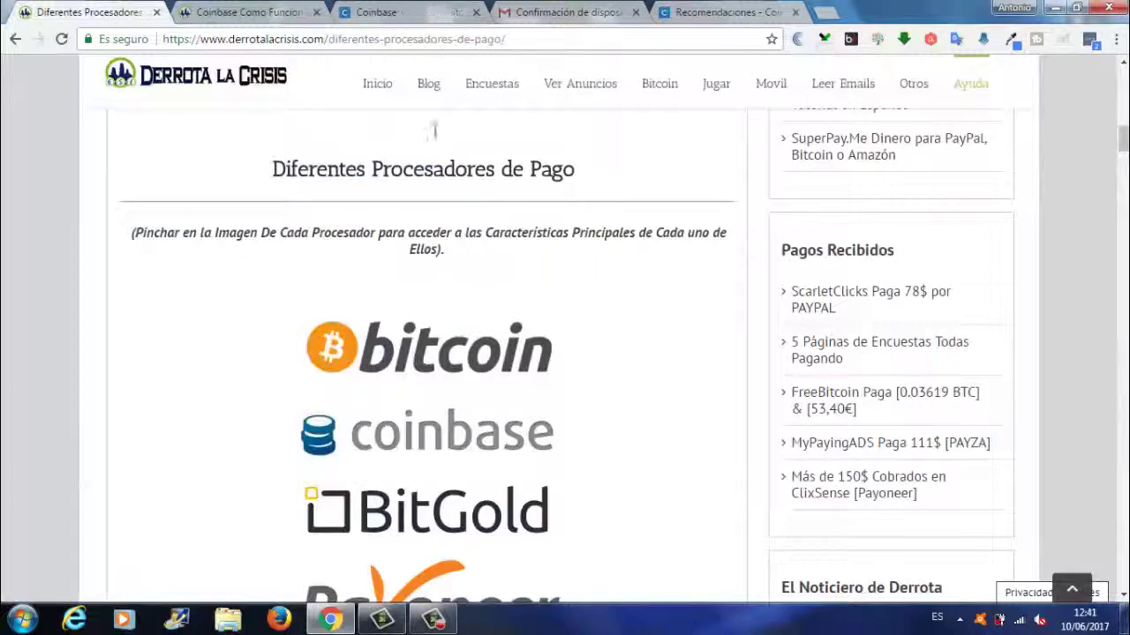
scroll(435, 134, up, 10)
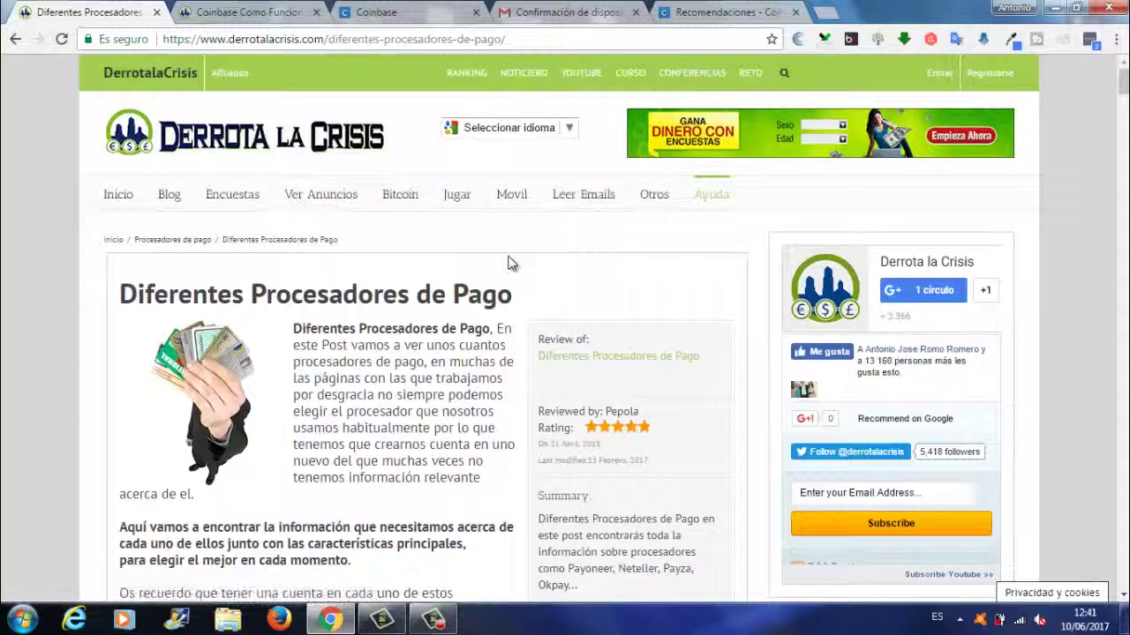
click(937, 75)
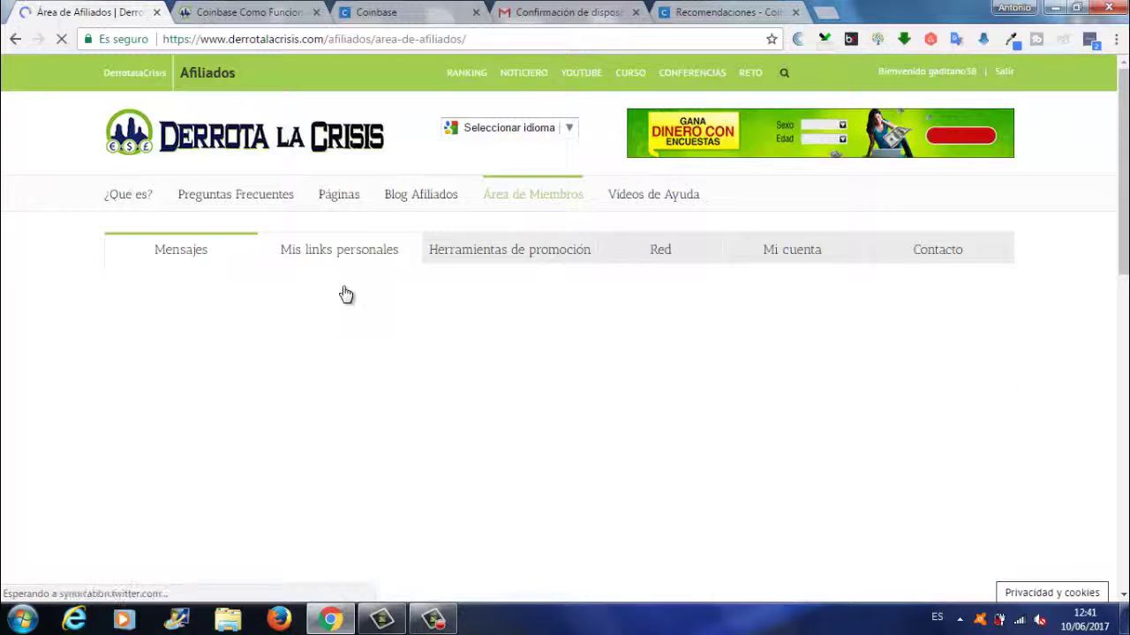
Examine the categories for adding links under Mis links personales, and open the Encuestas category.
scroll(343, 295, down, 3)
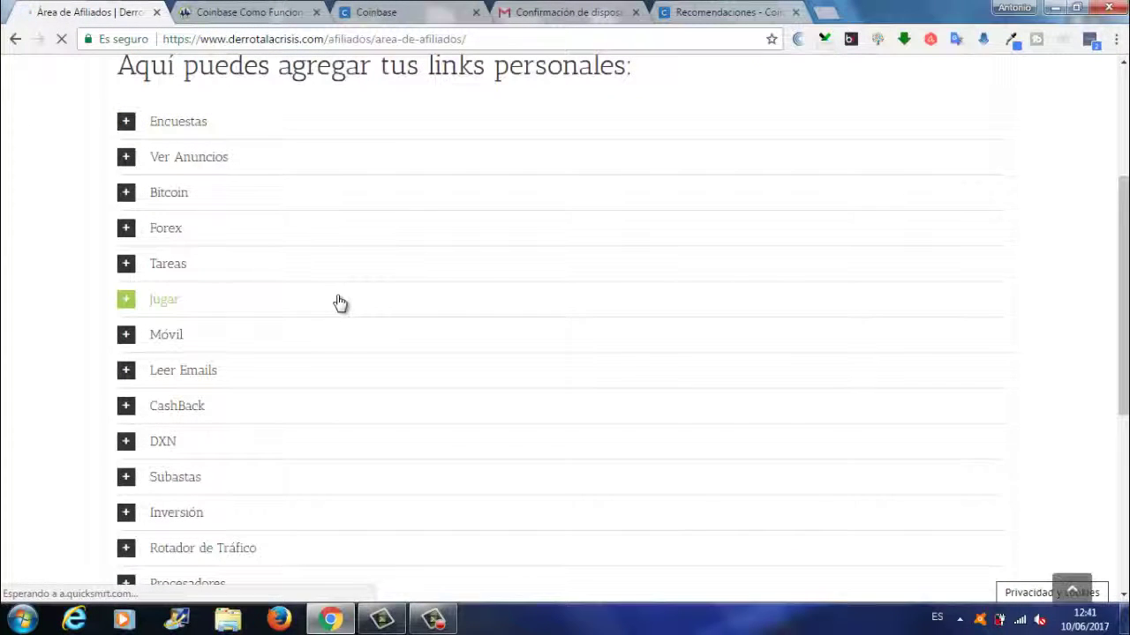
scroll(369, 260, up, 3)
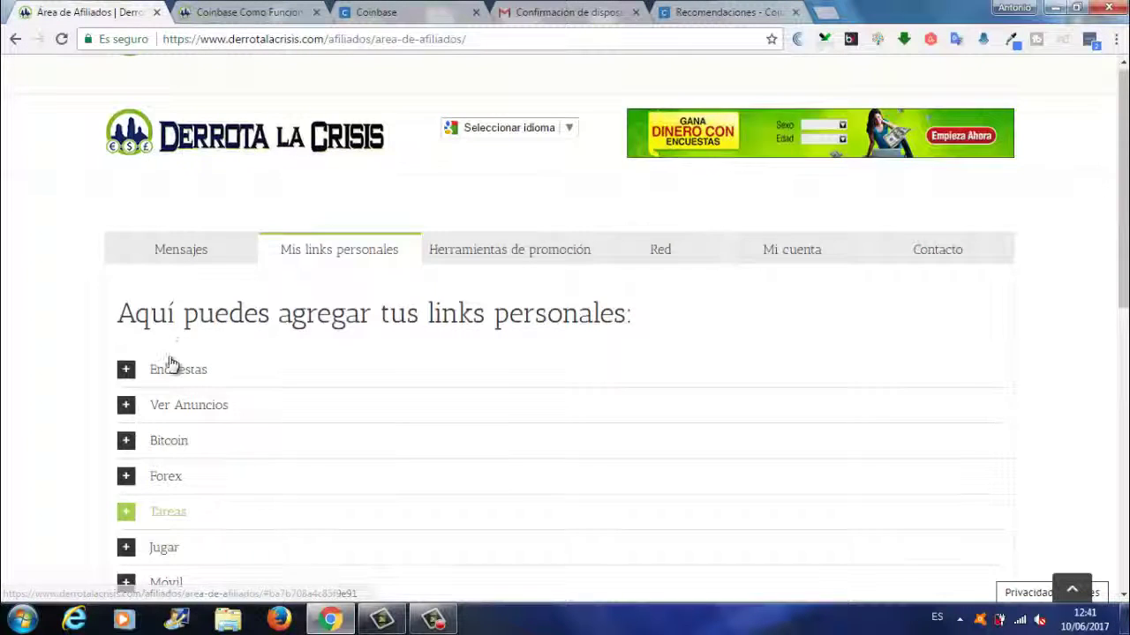
scroll(169, 369, down, 3)
scroll(243, 353, up, 3)
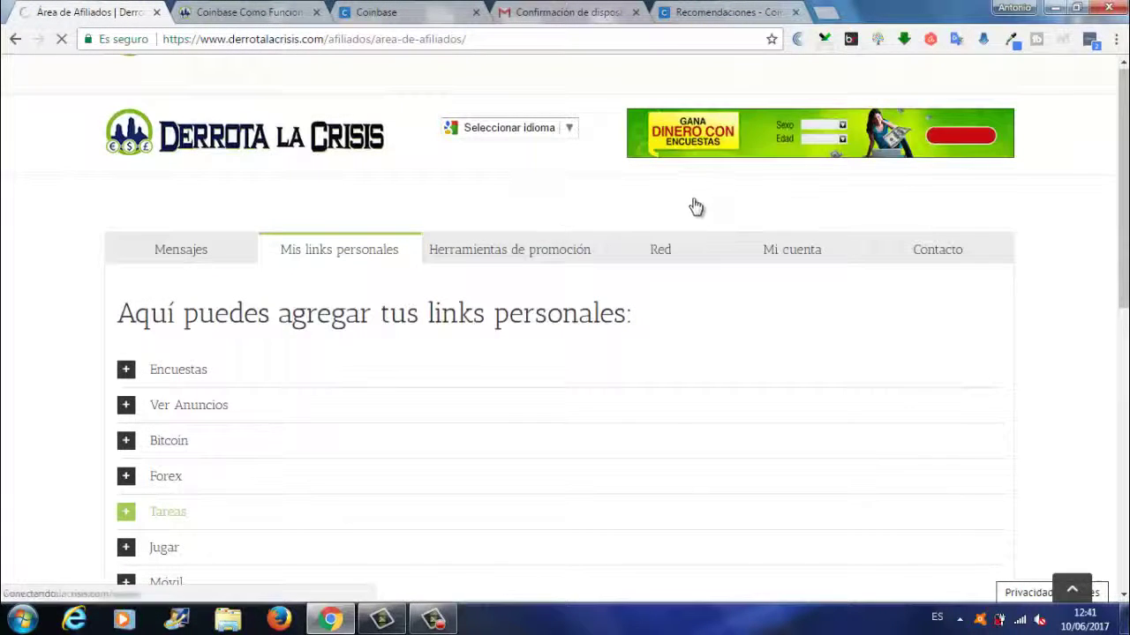
click(210, 385)
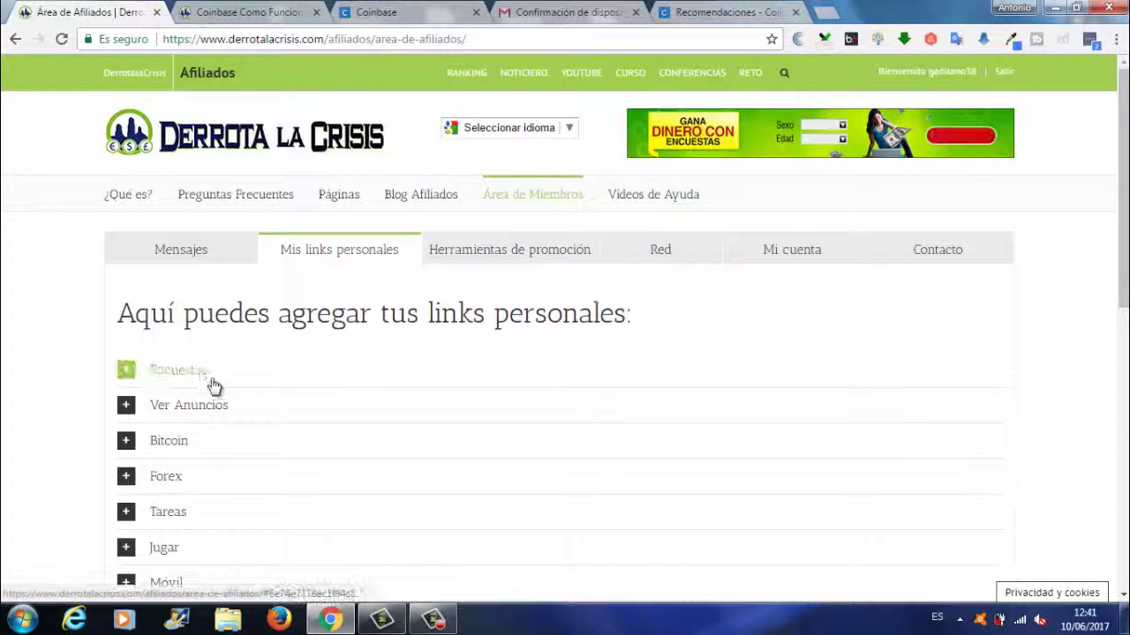